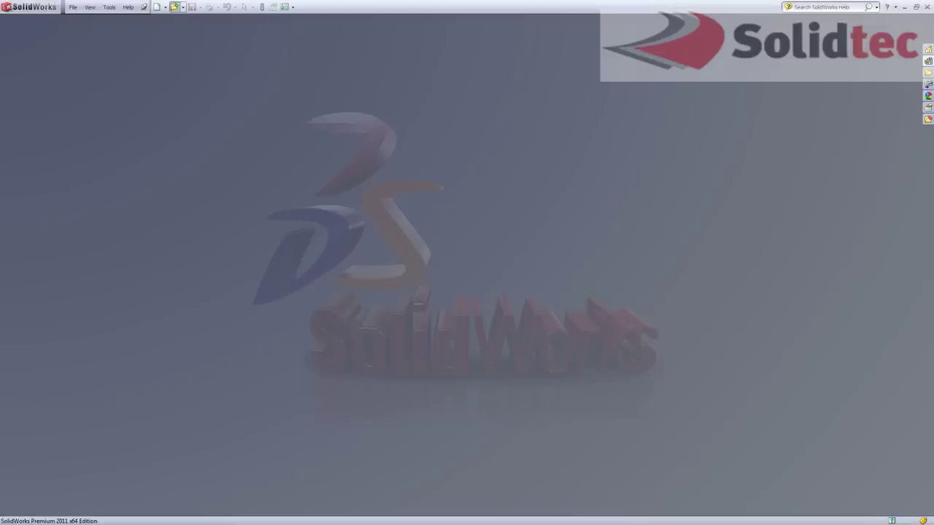
Open the profile_1 part from the "create weldment profile library parts from design table configuration" folder, listing all file types
{"action": "left_click", "coordinate": [174, 7]}
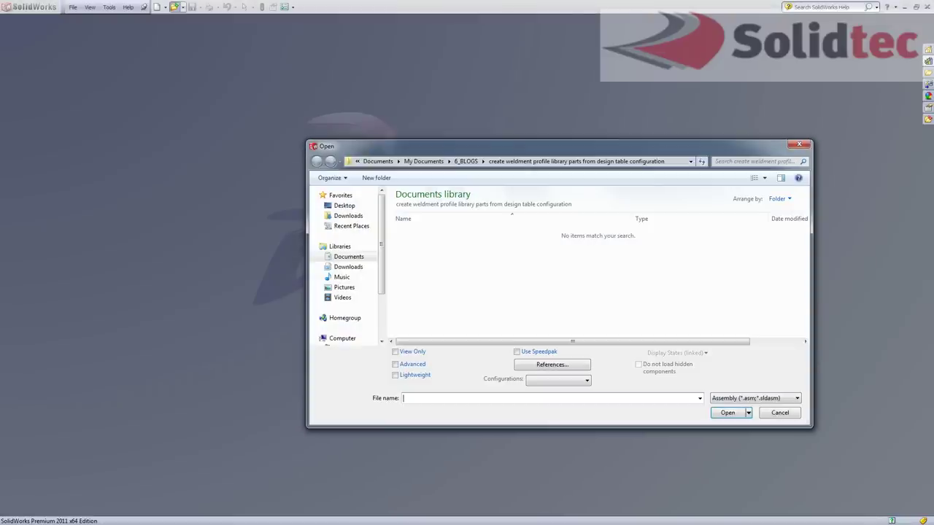
{"action": "left_click", "coordinate": [466, 161]}
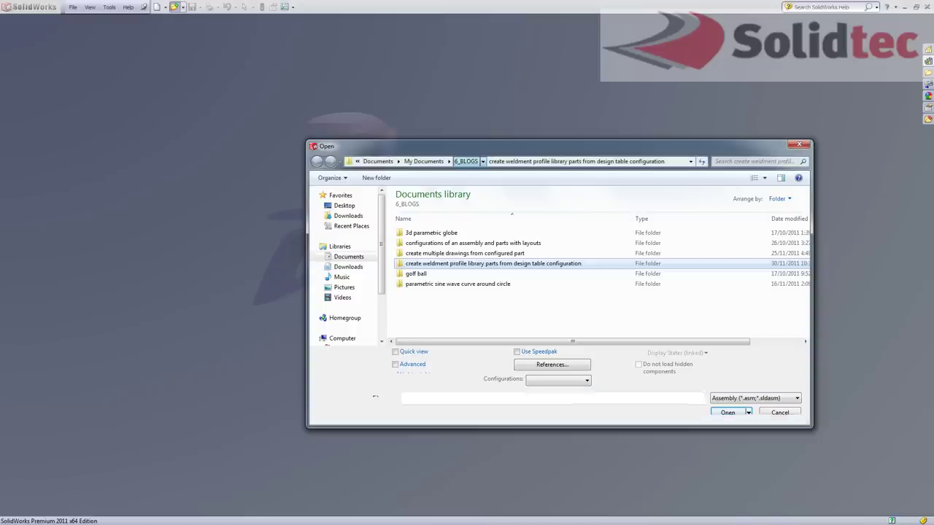
{"action": "double_click", "coordinate": [494, 264]}
{"action": "left_click", "coordinate": [756, 398]}
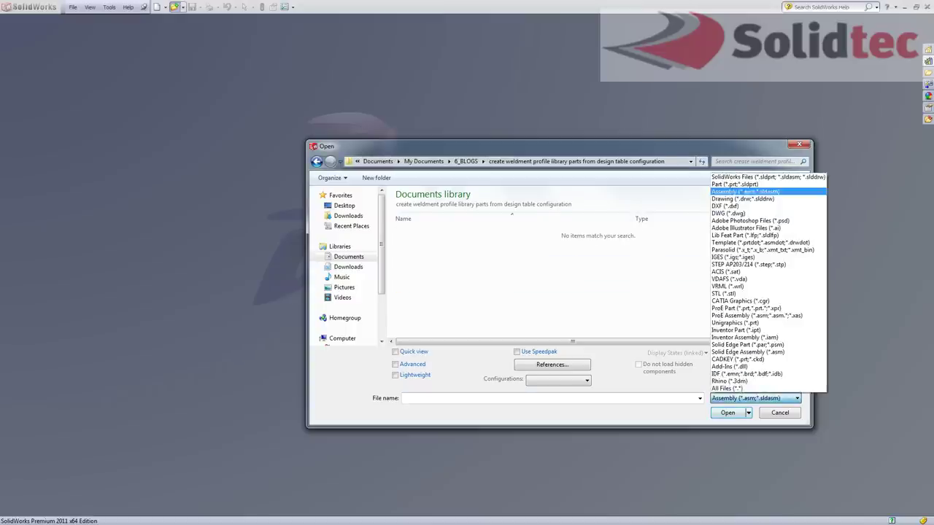
{"action": "left_click", "coordinate": [745, 390]}
{"action": "double_click", "coordinate": [418, 243]}
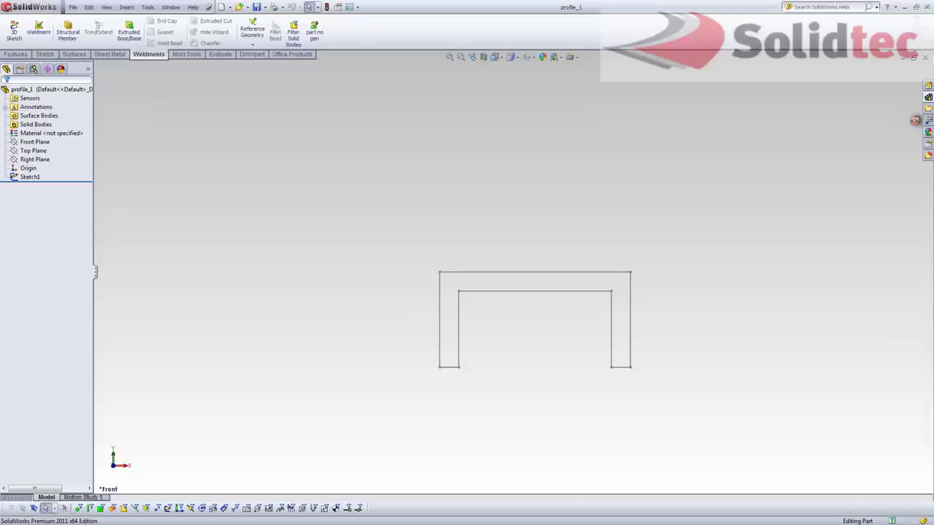
Show the feature dimensions of the channel profile sketch in the graphics area
{"action": "right_click", "coordinate": [25, 108]}
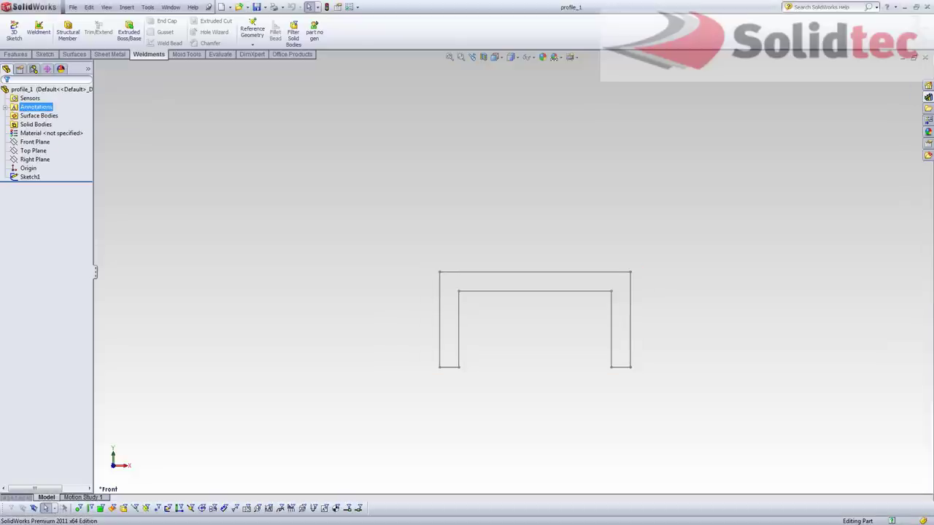
{"action": "left_click", "coordinate": [73, 141]}
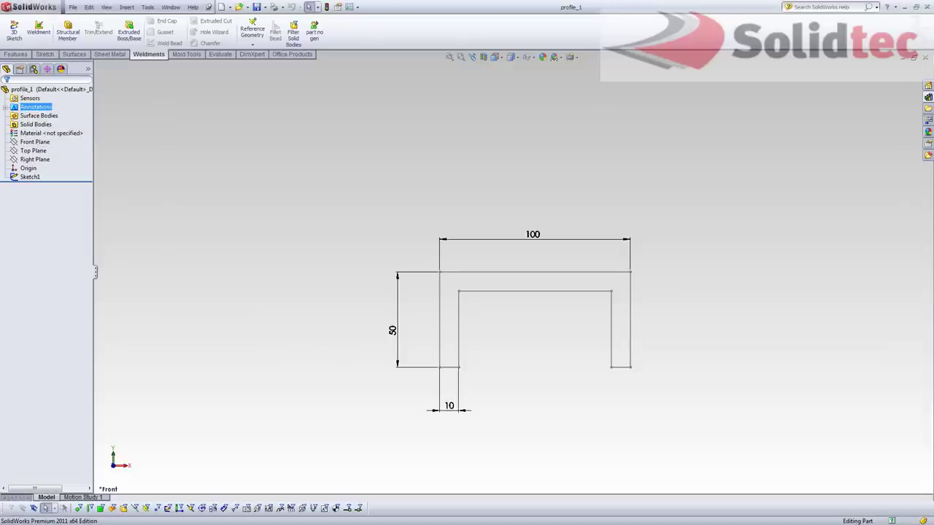
{"action": "key", "text": "Escape"}
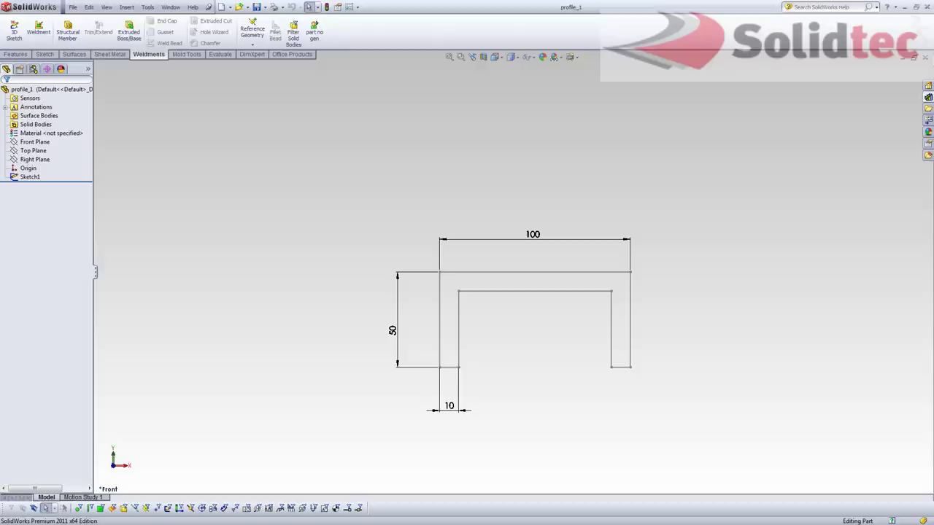
Insert an auto-created design table that includes the dimensions D1@Sketch1, D2@Sketch1 and D3@Sketch1
{"action": "left_click", "coordinate": [127, 7]}
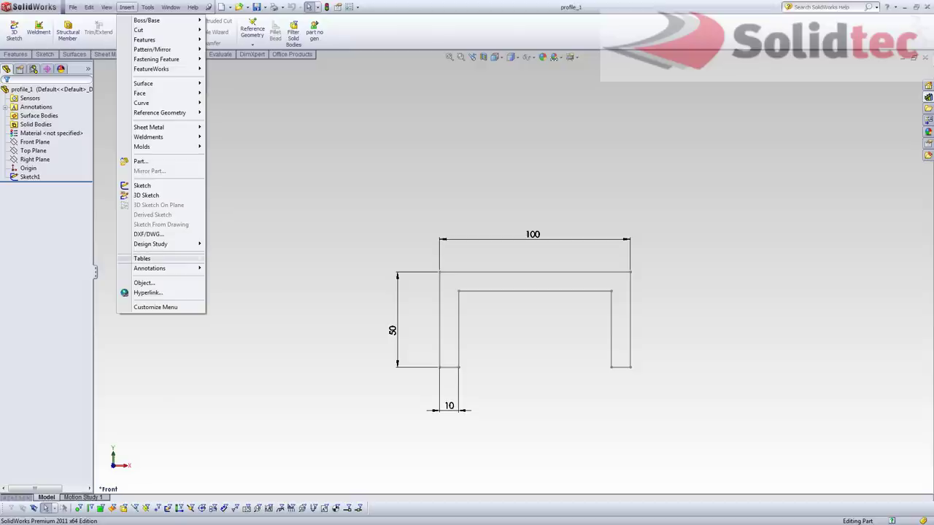
{"action": "mouse_move", "coordinate": [146, 258]}
{"action": "left_click", "coordinate": [237, 268]}
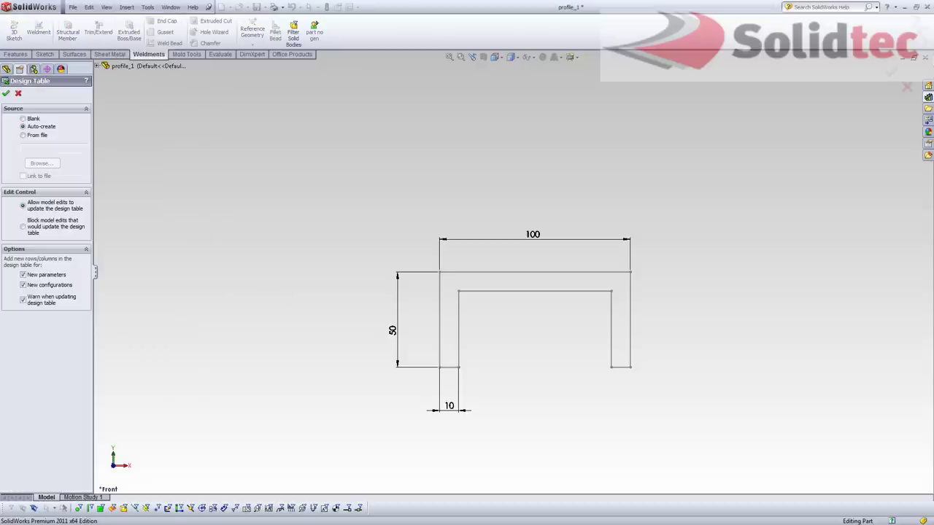
{"action": "left_click", "coordinate": [6, 93]}
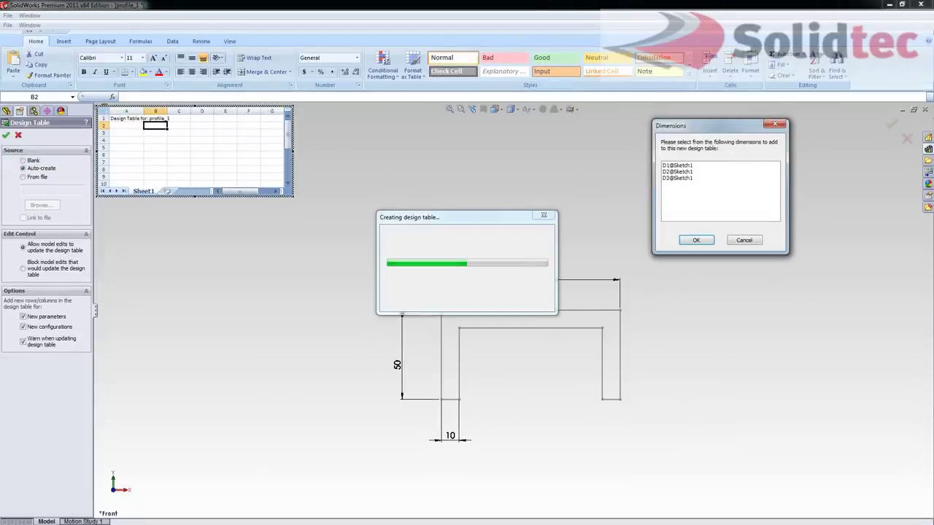
{"action": "left_click", "coordinate": [678, 165]}
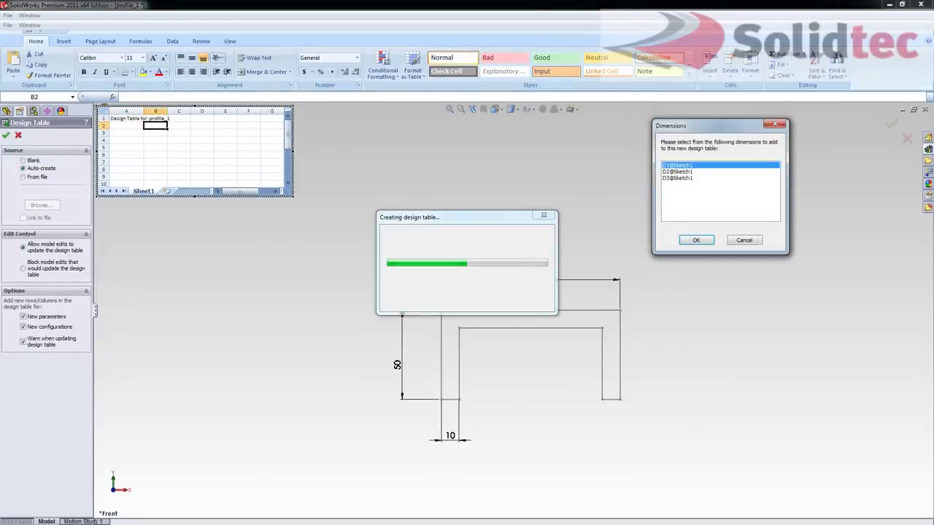
{"action": "left_click", "coordinate": [677, 178], "text": "shift"}
{"action": "left_click", "coordinate": [696, 240]}
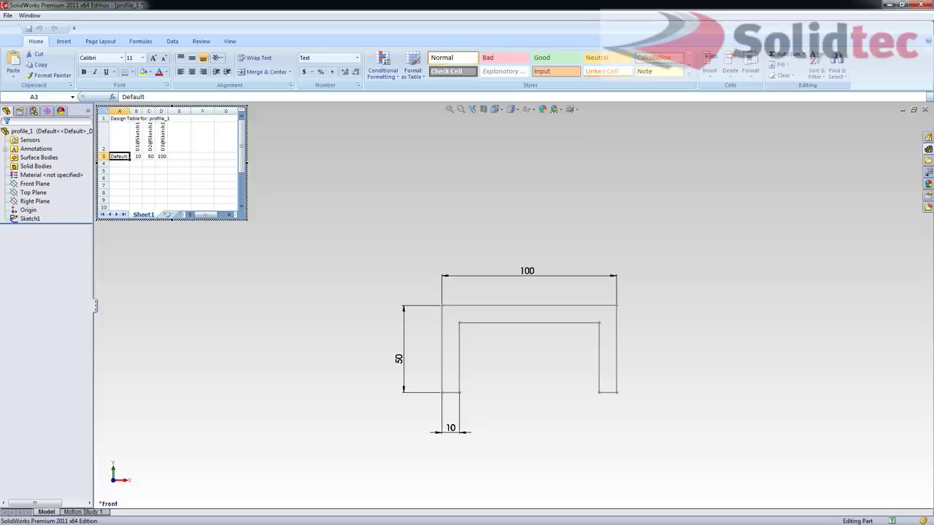
Replace the configuration name in cell A3 with the formula =B3 &"x"& C3 &"x"& D3
{"action": "double_click", "coordinate": [133, 97]}
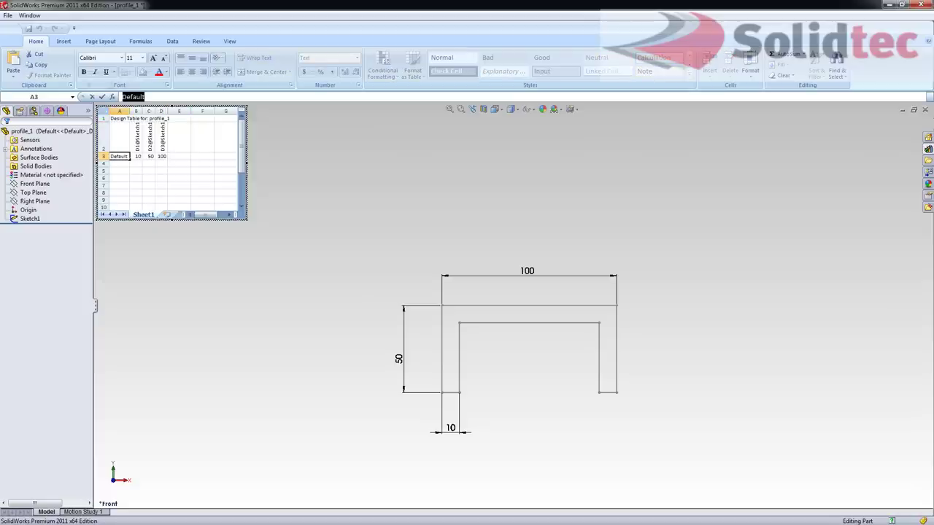
{"action": "type", "text": "="}
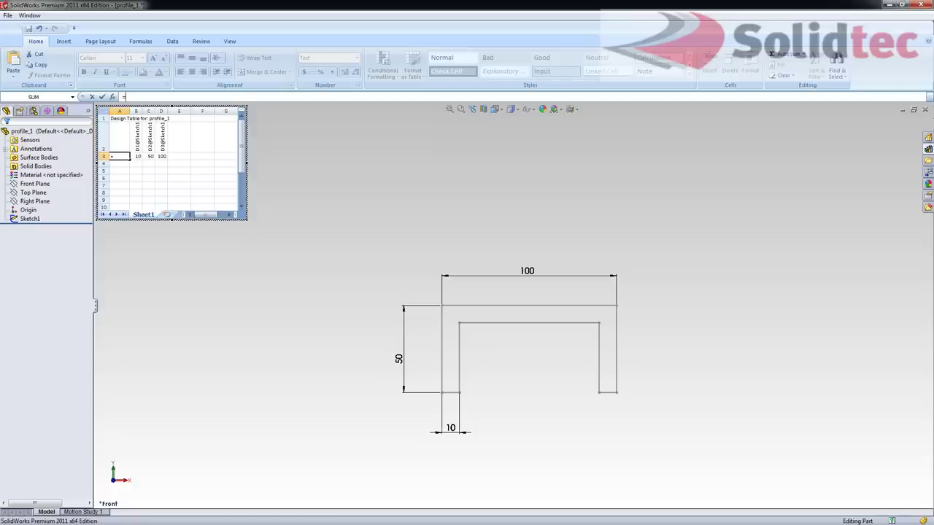
{"action": "left_click", "coordinate": [136, 156]}
{"action": "type", "text": "&\"x\"&"}
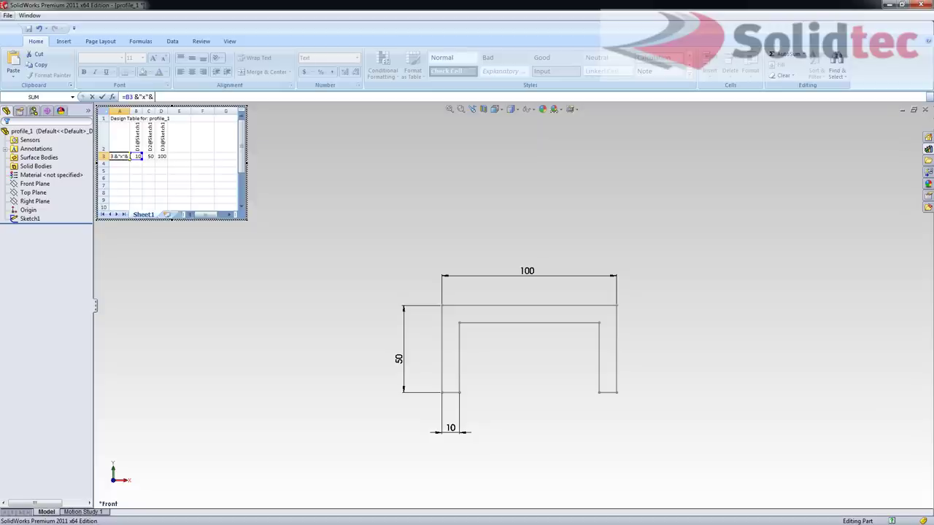
{"action": "left_click", "coordinate": [149, 156]}
{"action": "type", "text": "&\"x\"&"}
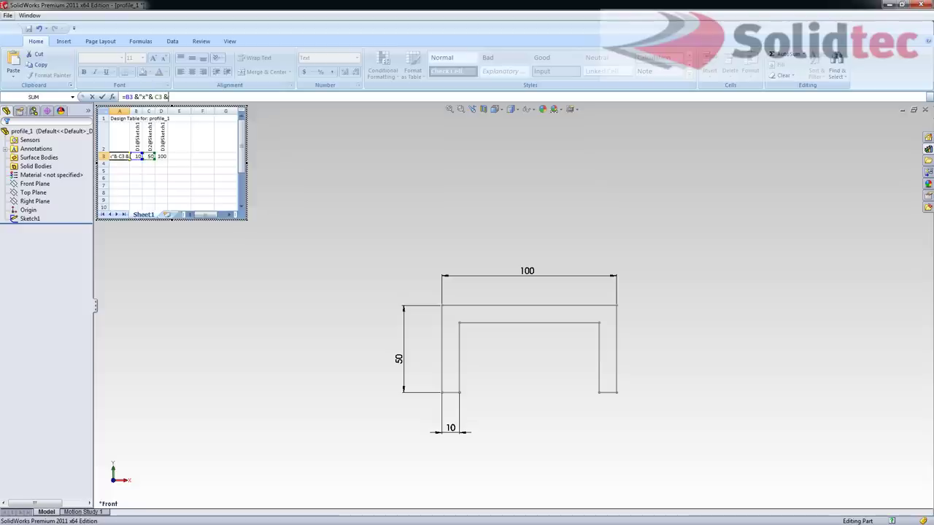
{"action": "type", "text": " C3 &\"x\"&"}
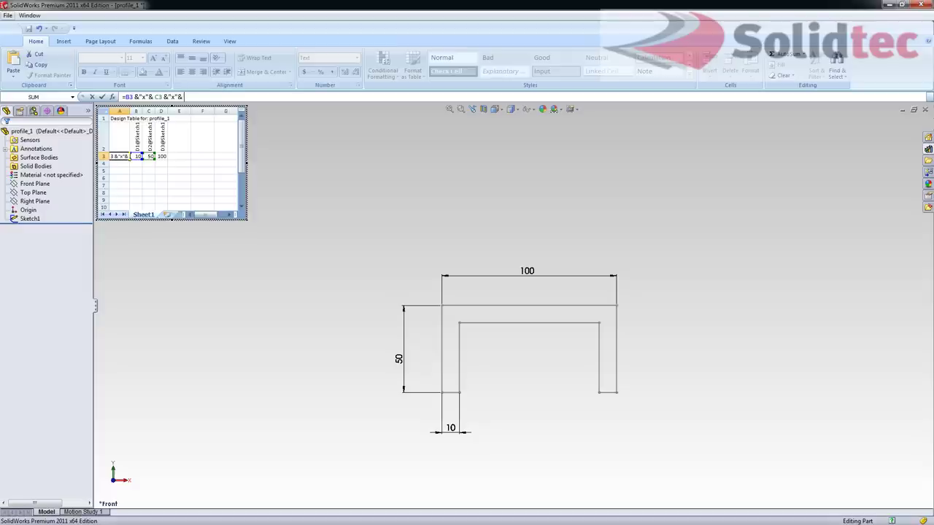
{"action": "type", "text": " D3"}
{"action": "key", "text": "Return"}
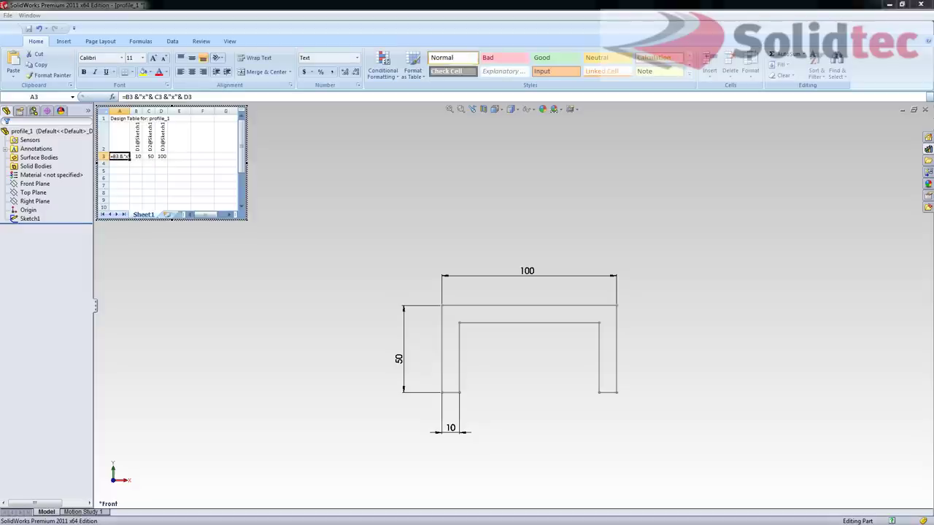
Format cell A3 as General and re-enter its formula so it evaluates, widening column A to fit the name
{"action": "right_click", "coordinate": [120, 156]}
{"action": "left_click", "coordinate": [152, 274]}
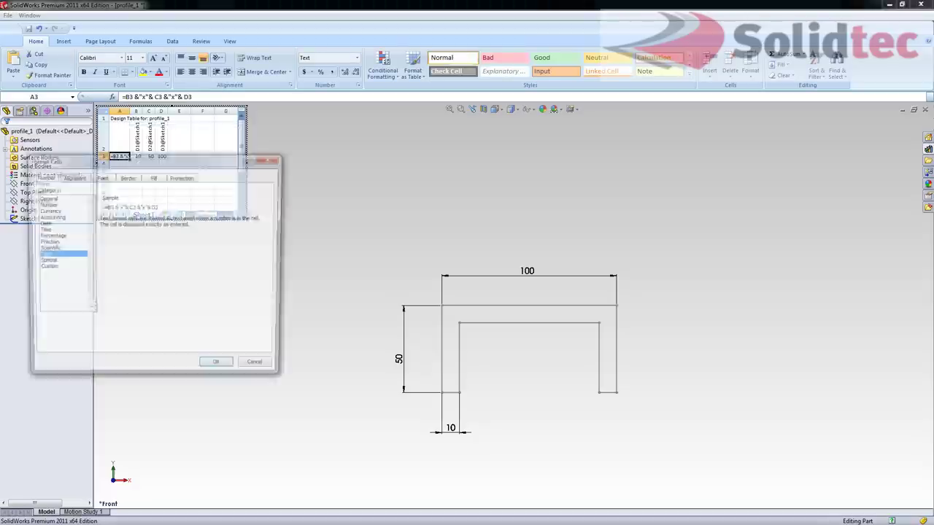
{"action": "left_click", "coordinate": [45, 198]}
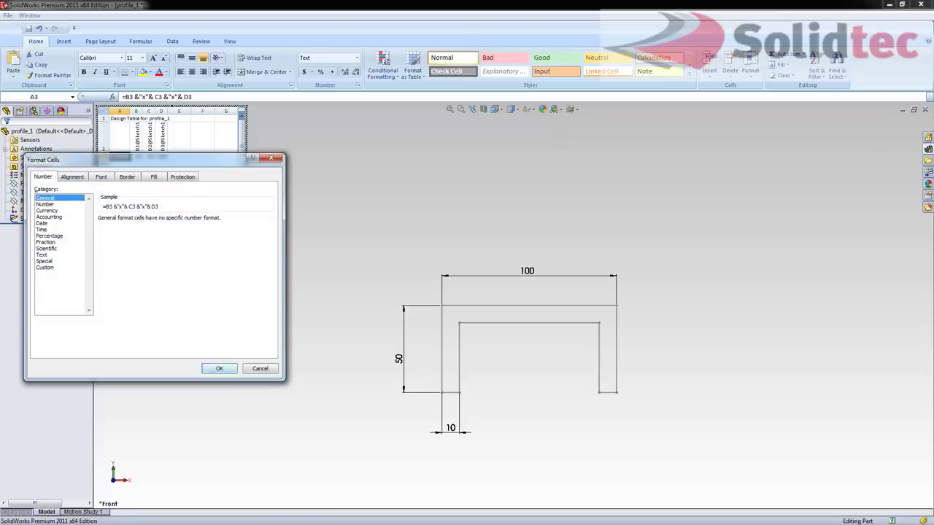
{"action": "left_click", "coordinate": [220, 369]}
{"action": "key", "text": "F2"}
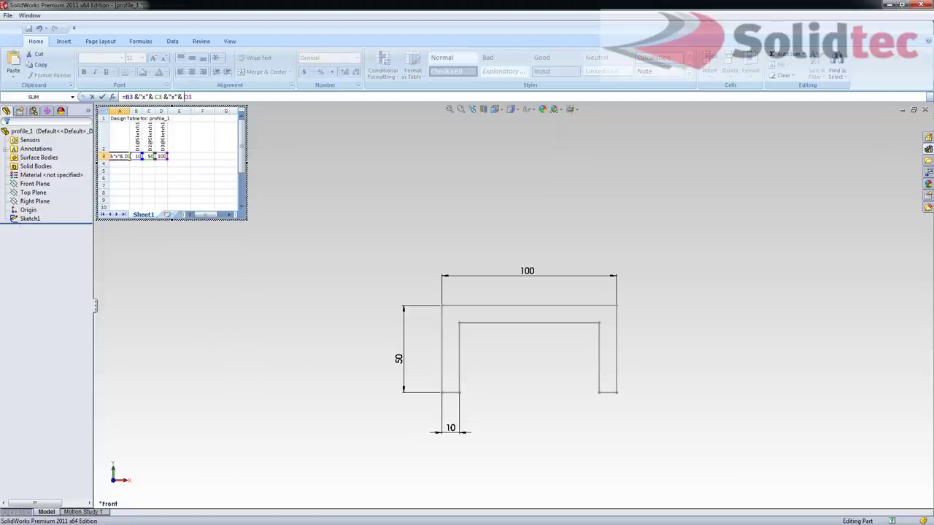
{"action": "key", "text": "Return"}
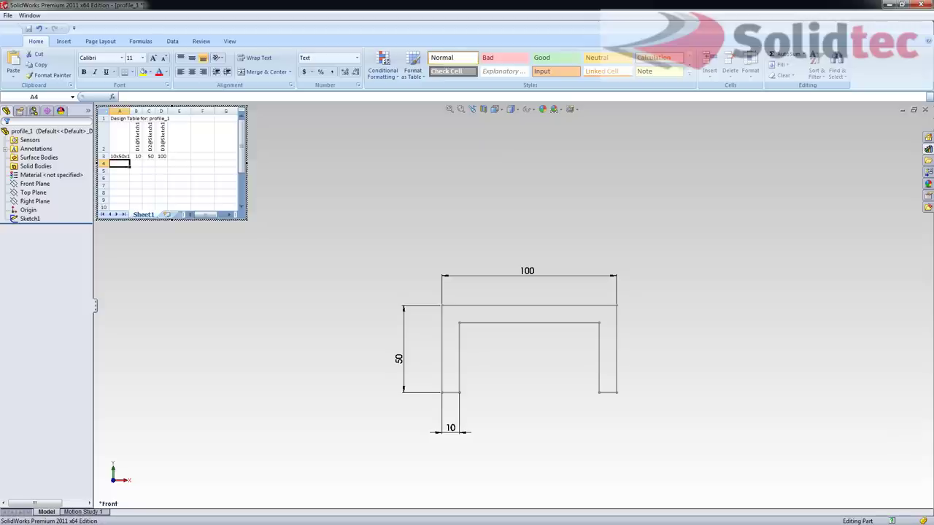
{"action": "left_click_drag", "start_coordinate": [130, 111], "coordinate": [146, 111]}
{"action": "left_click", "coordinate": [127, 156]}
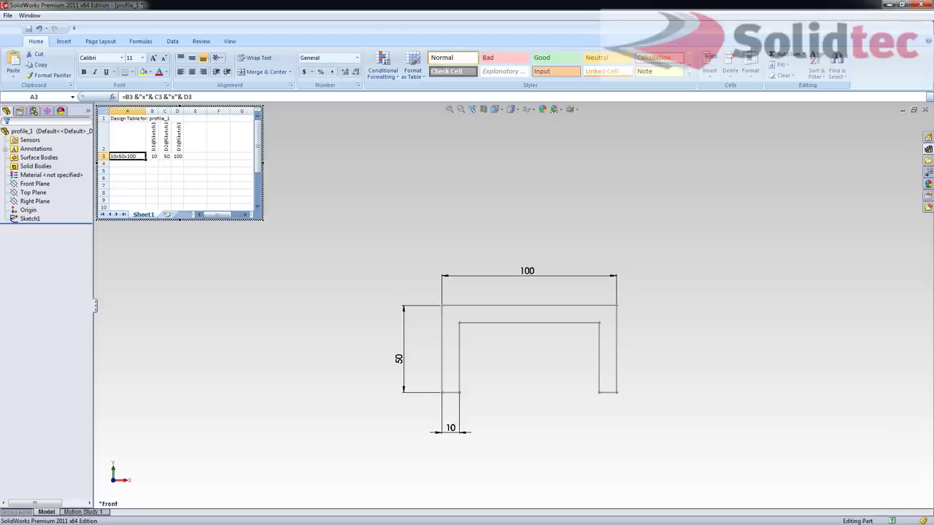
Enter 11, 51 and 101 as the row 4 dimensions, and extend the three dimension series down to row 9
{"action": "left_click", "coordinate": [128, 163]}
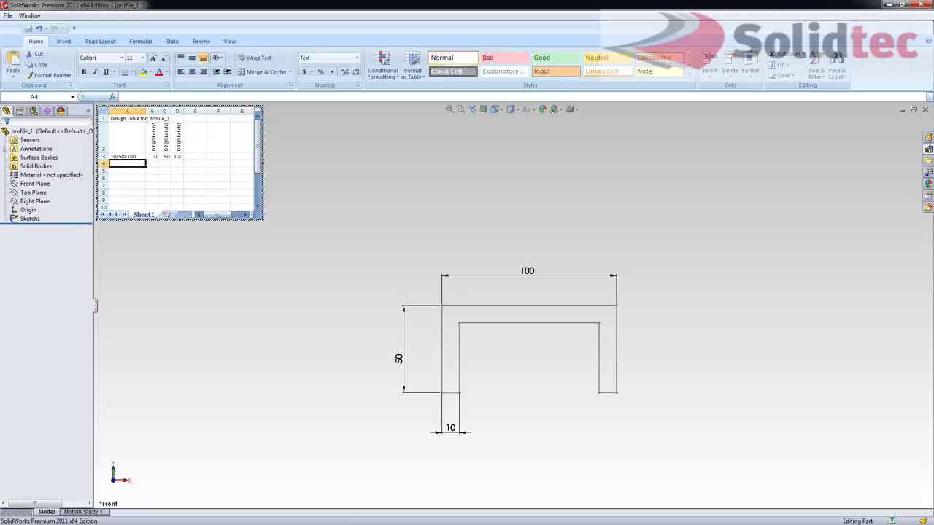
{"action": "left_click", "coordinate": [151, 164]}
{"action": "type", "text": "11"}
{"action": "key", "text": "Tab"}
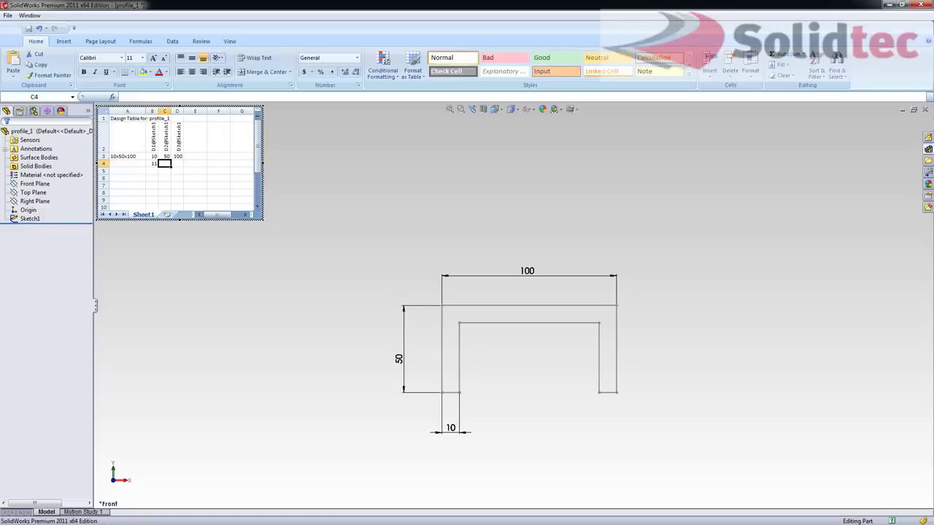
{"action": "type", "text": "51"}
{"action": "key", "text": "Tab"}
{"action": "type", "text": "101"}
{"action": "key", "text": "Return"}
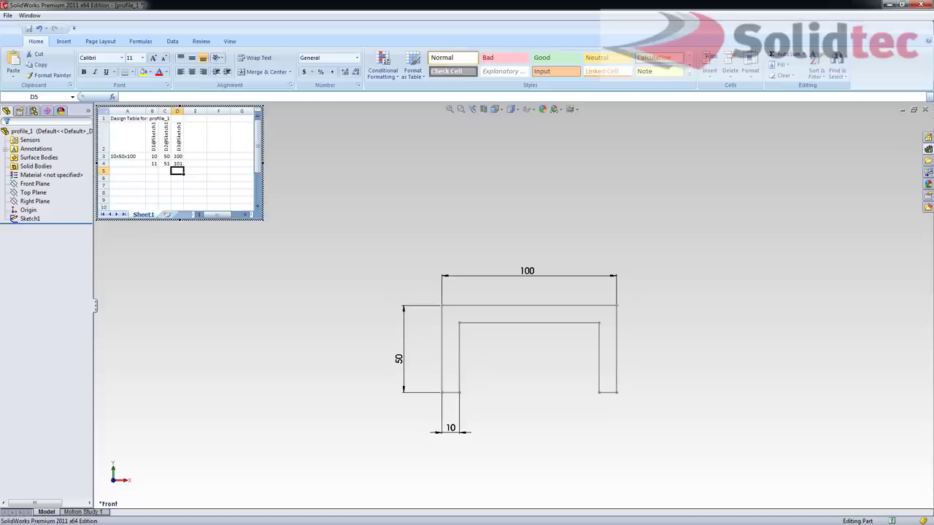
{"action": "left_click_drag", "start_coordinate": [178, 156], "coordinate": [184, 201]}
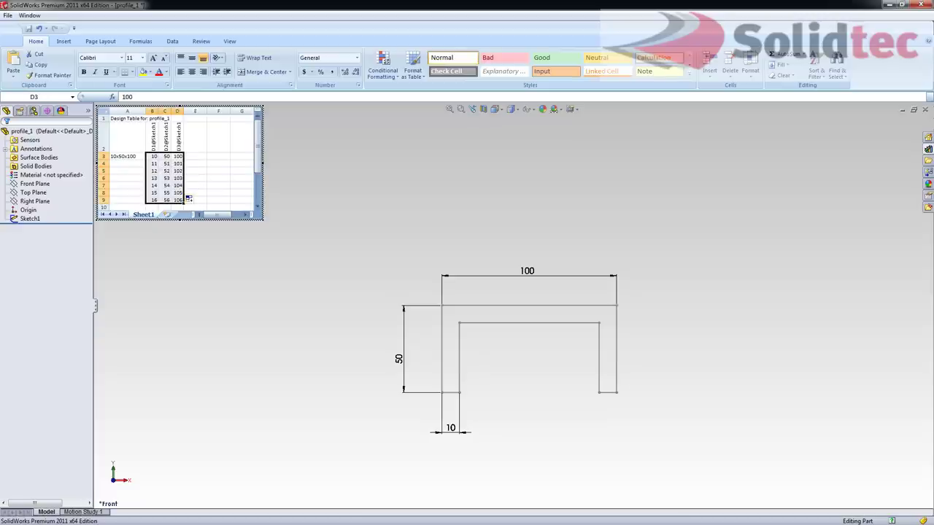
Fill the A3 name formula down to row 9, and close the design table to generate and check the configurations
{"action": "left_click", "coordinate": [128, 157]}
{"action": "left_click_drag", "start_coordinate": [145, 159], "coordinate": [147, 201]}
{"action": "left_click", "coordinate": [194, 185]}
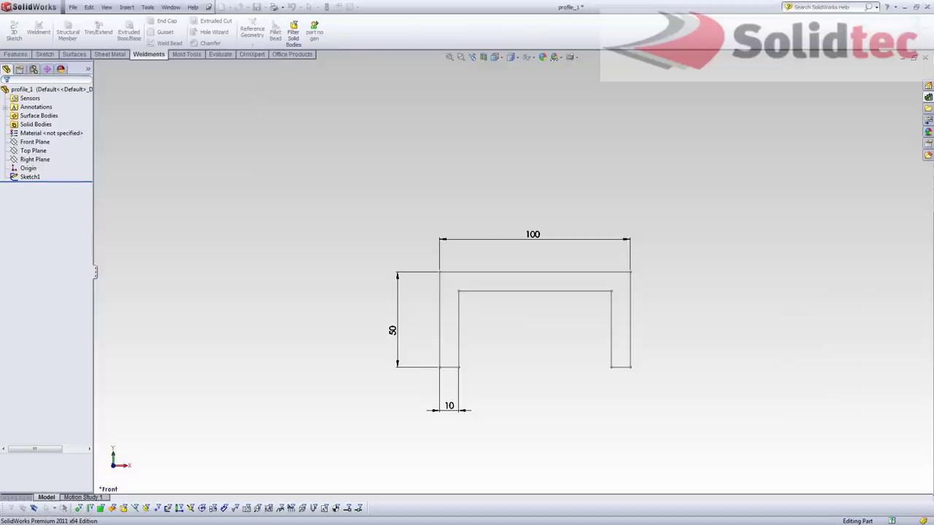
{"action": "left_click", "coordinate": [532, 298]}
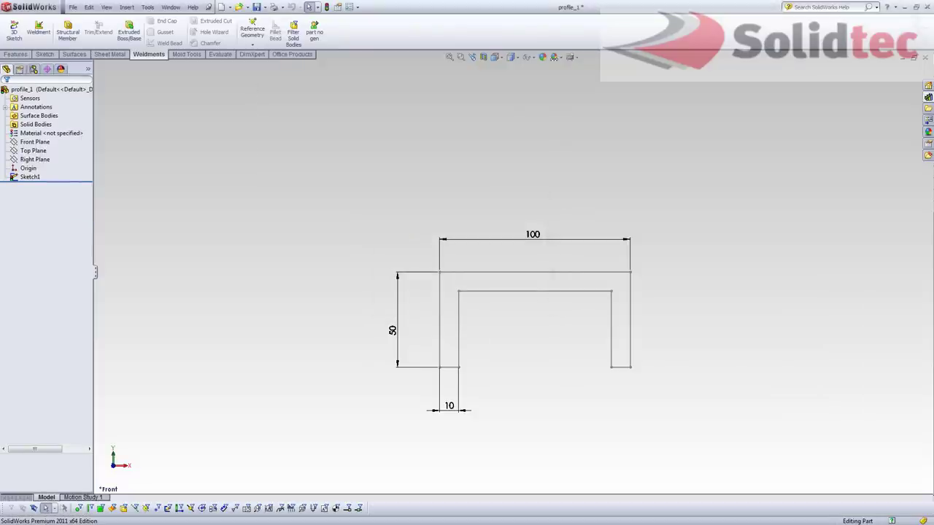
{"action": "left_click", "coordinate": [34, 70]}
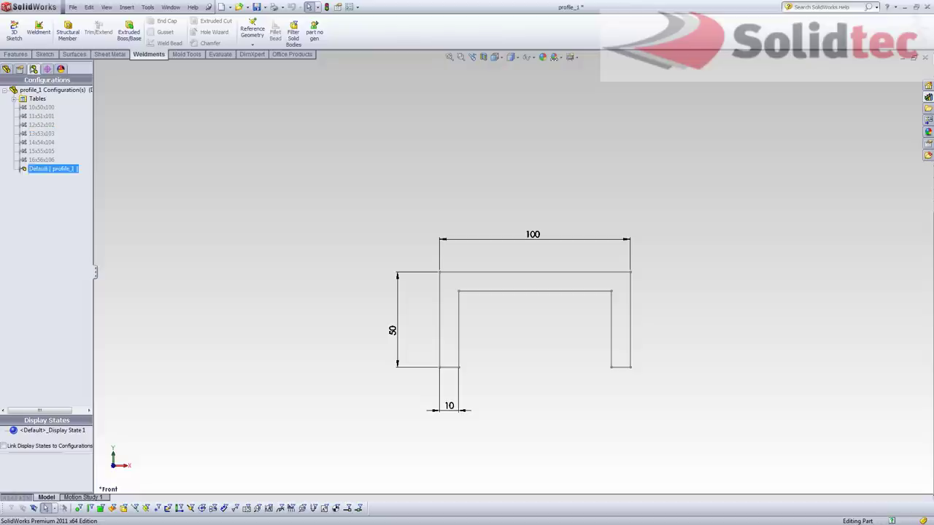
{"action": "left_click", "coordinate": [7, 68]}
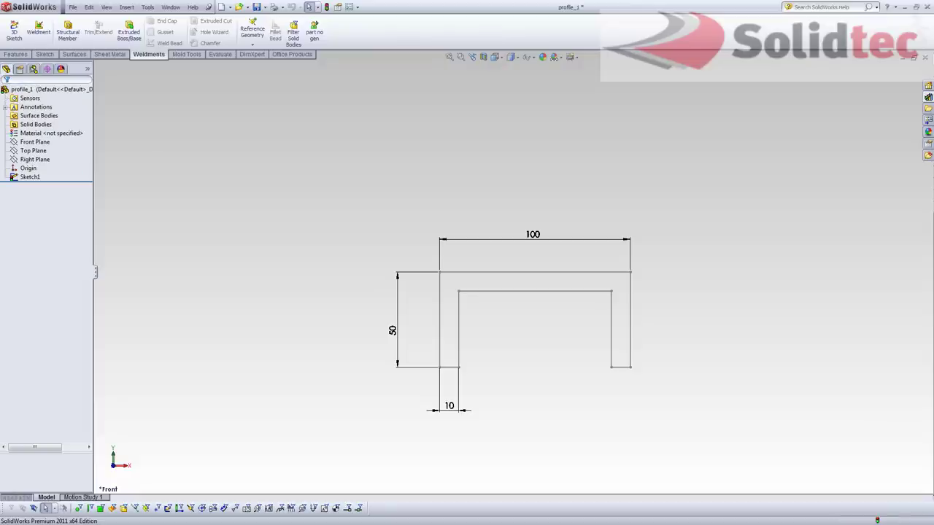
Run the macro "for weldment profile.swp" on the configured profile part
{"action": "left_click", "coordinate": [147, 6]}
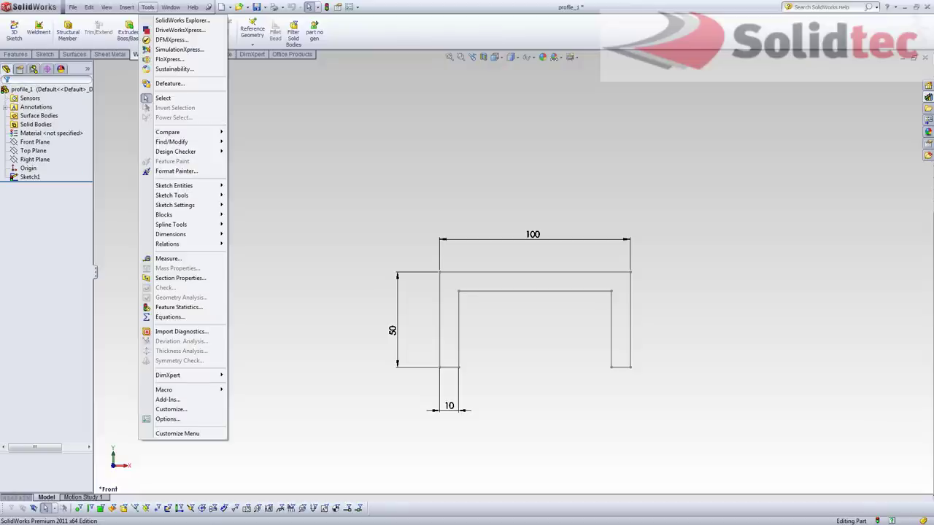
{"action": "mouse_move", "coordinate": [163, 390]}
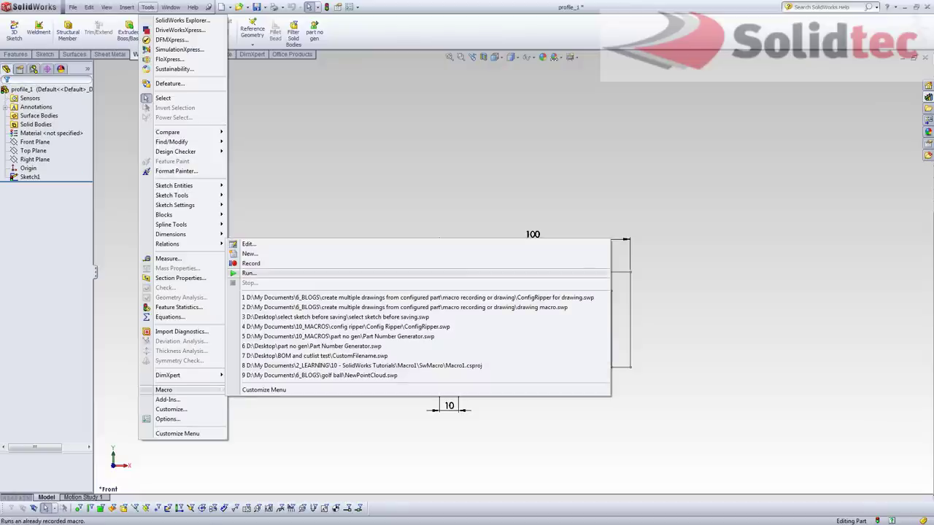
{"action": "left_click", "coordinate": [248, 273]}
{"action": "left_click", "coordinate": [438, 232]}
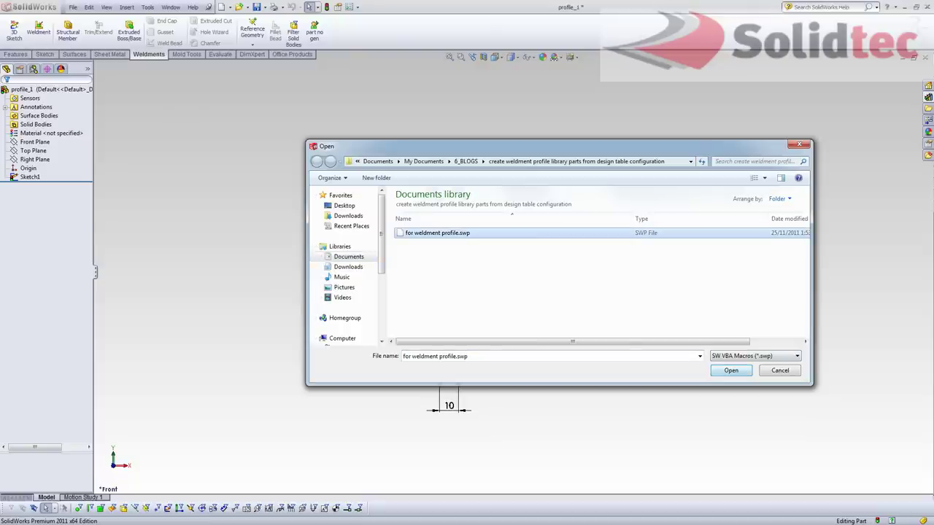
{"action": "left_click", "coordinate": [731, 370]}
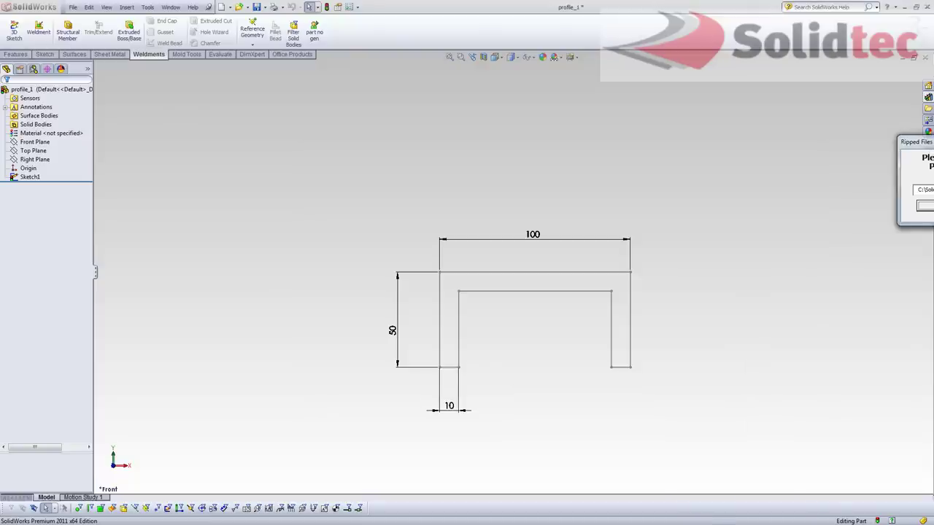
{"action": "left_click_drag", "start_coordinate": [922, 142], "coordinate": [131, 91]}
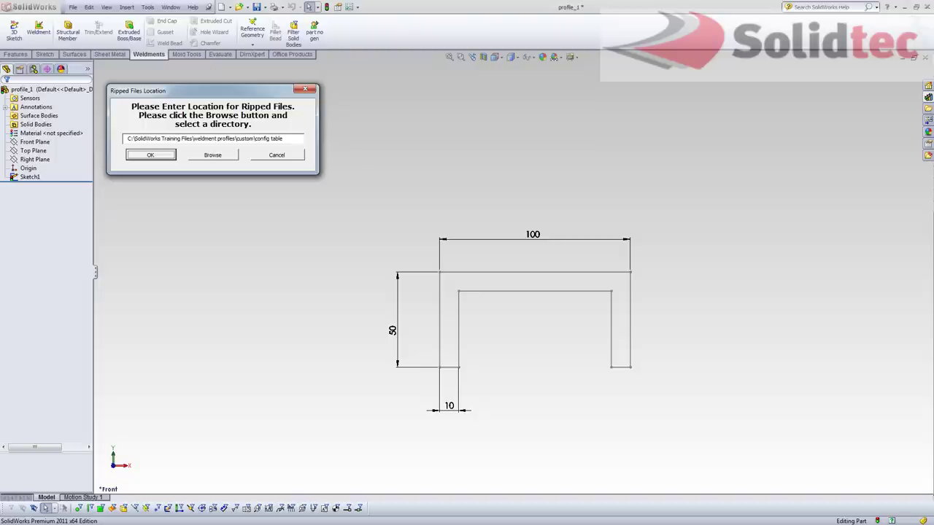
{"action": "left_click_drag", "start_coordinate": [285, 139], "coordinate": [125, 139]}
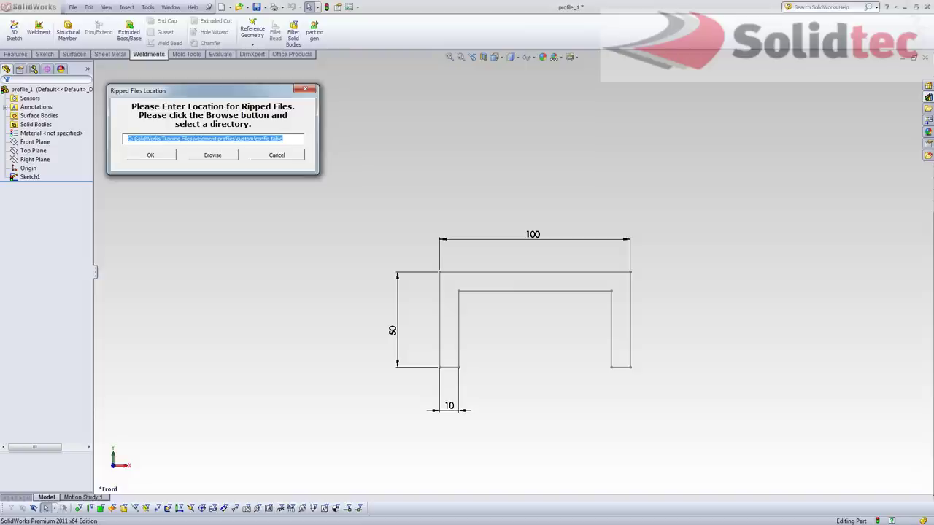
{"action": "left_click", "coordinate": [277, 155]}
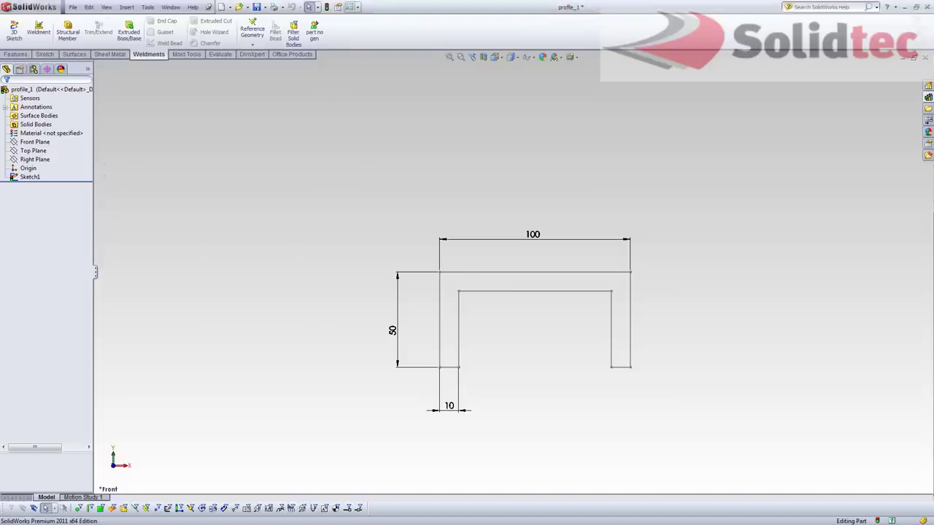
Check which folder is set for Weldment Profiles under File Locations in the system options
{"action": "left_click", "coordinate": [351, 7]}
{"action": "left_click", "coordinate": [277, 217]}
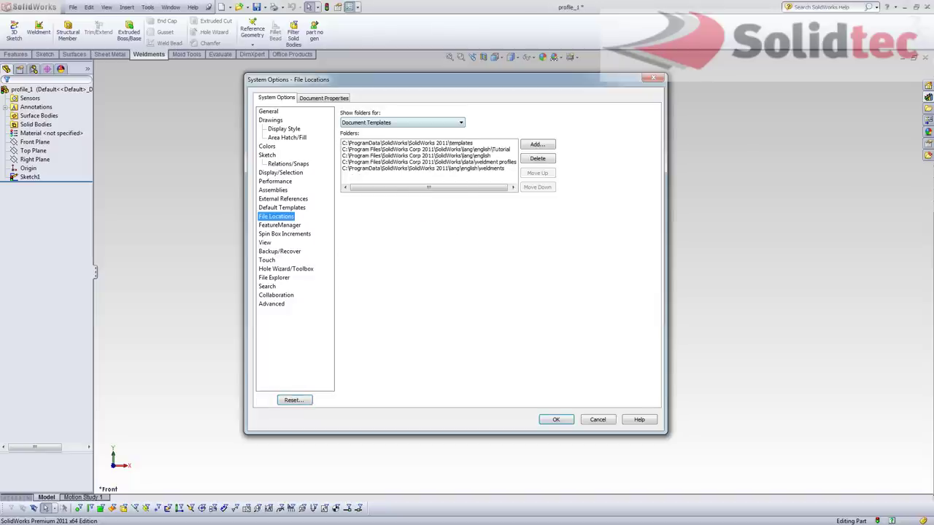
{"action": "left_click", "coordinate": [401, 122]}
{"action": "left_click_drag", "start_coordinate": [461, 165], "coordinate": [461, 212]}
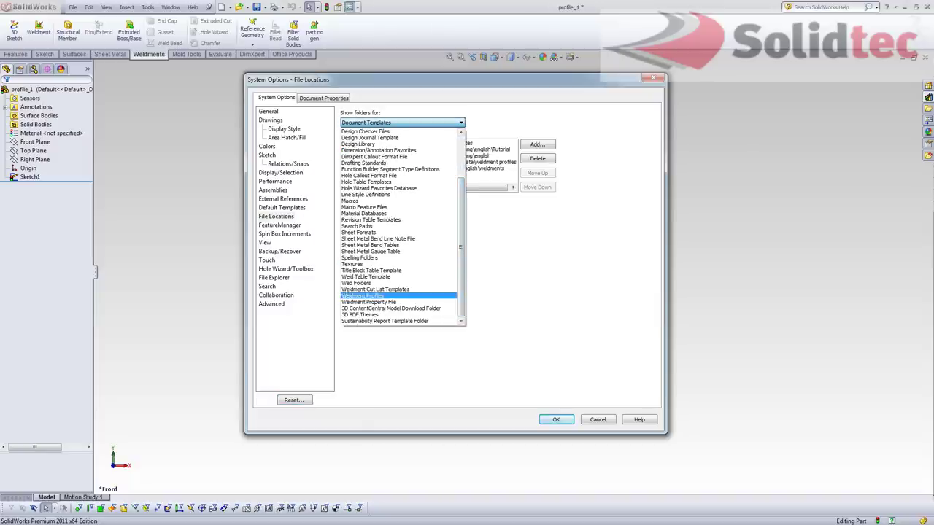
{"action": "left_click", "coordinate": [398, 296]}
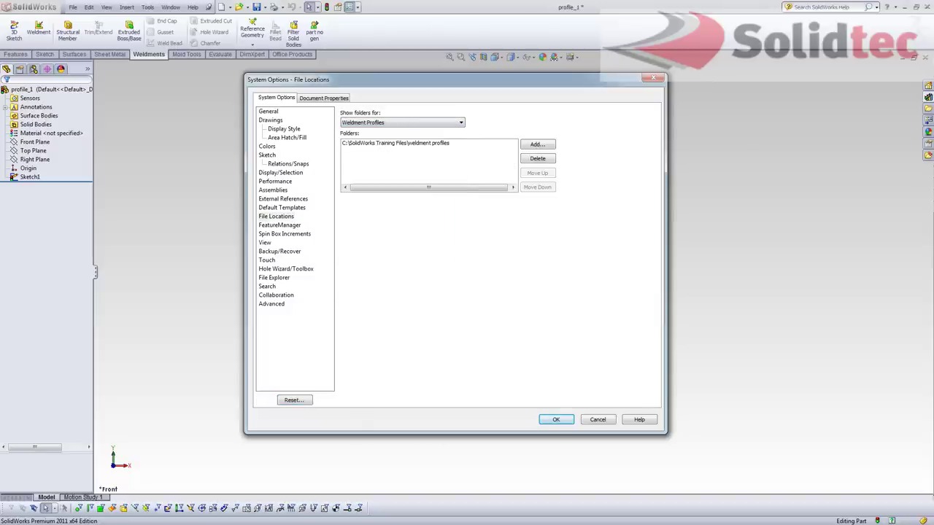
{"action": "left_click", "coordinate": [395, 143]}
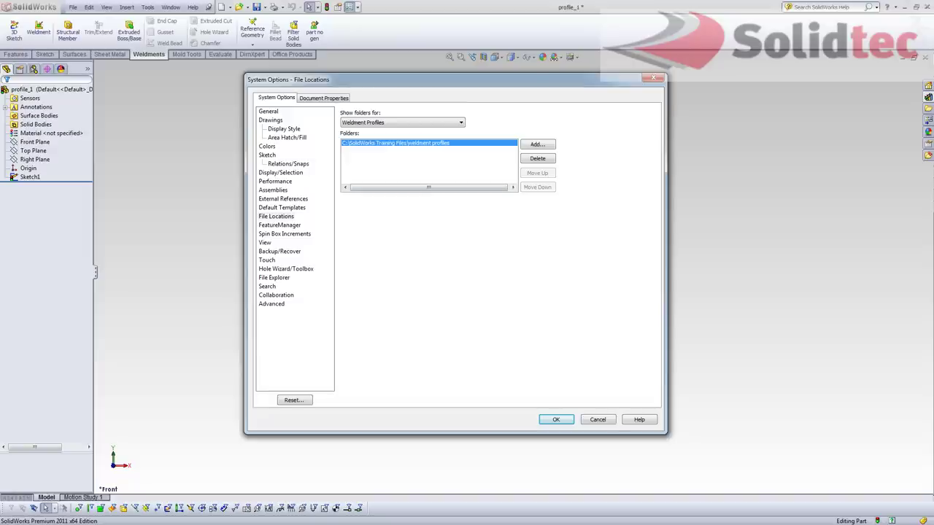
{"action": "left_click", "coordinate": [556, 420]}
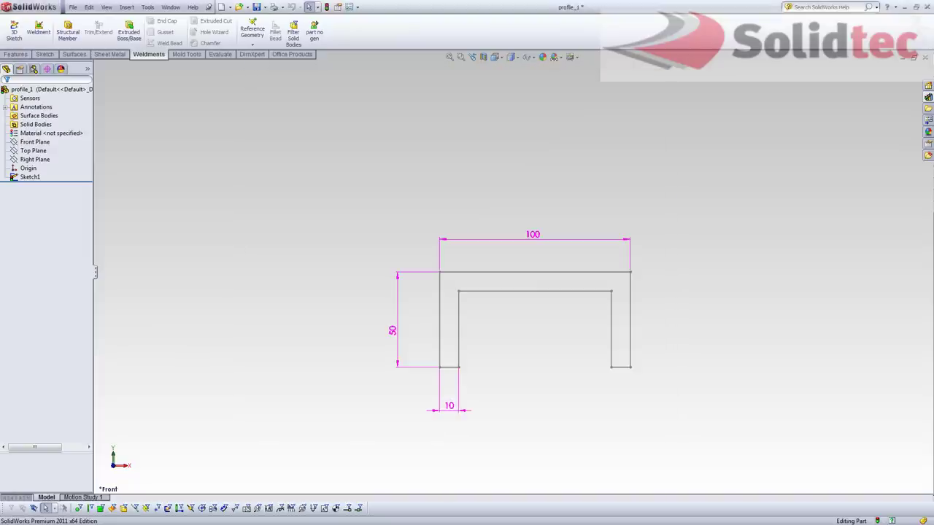
Run the macro "for weldment profile.swp" again on the profile part
{"action": "left_click", "coordinate": [147, 7]}
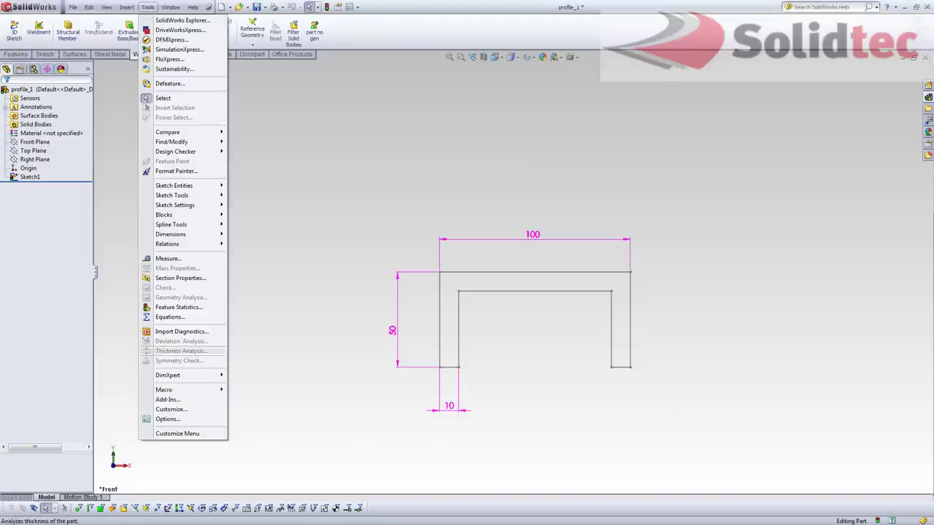
{"action": "mouse_move", "coordinate": [164, 390]}
{"action": "left_click", "coordinate": [250, 274]}
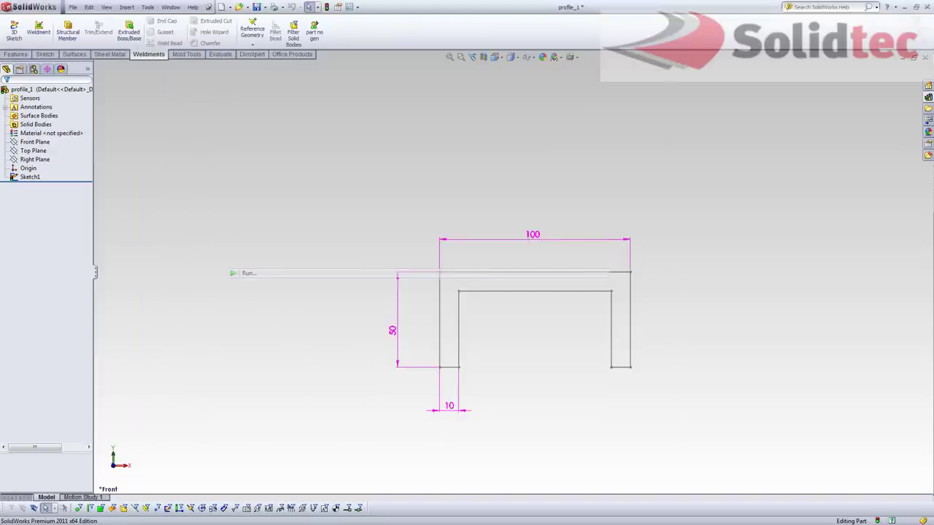
{"action": "left_click", "coordinate": [442, 232]}
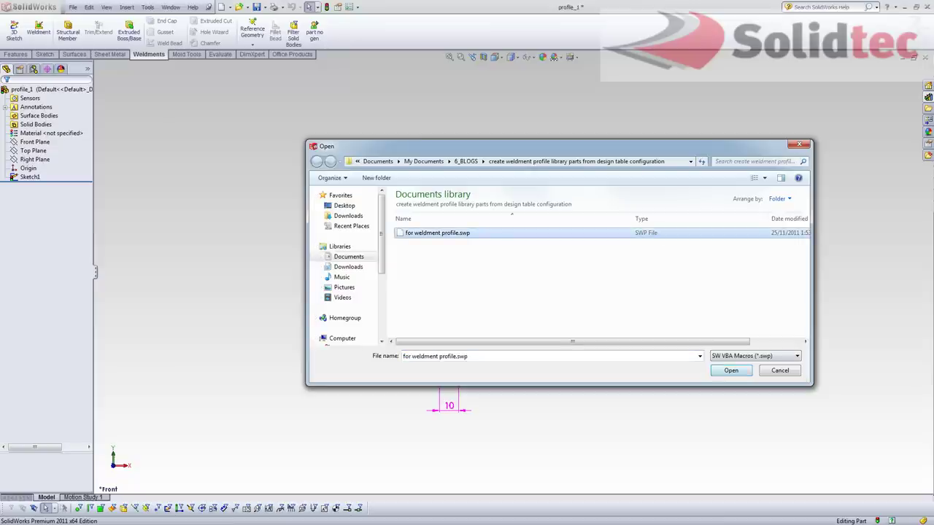
{"action": "left_click", "coordinate": [721, 363]}
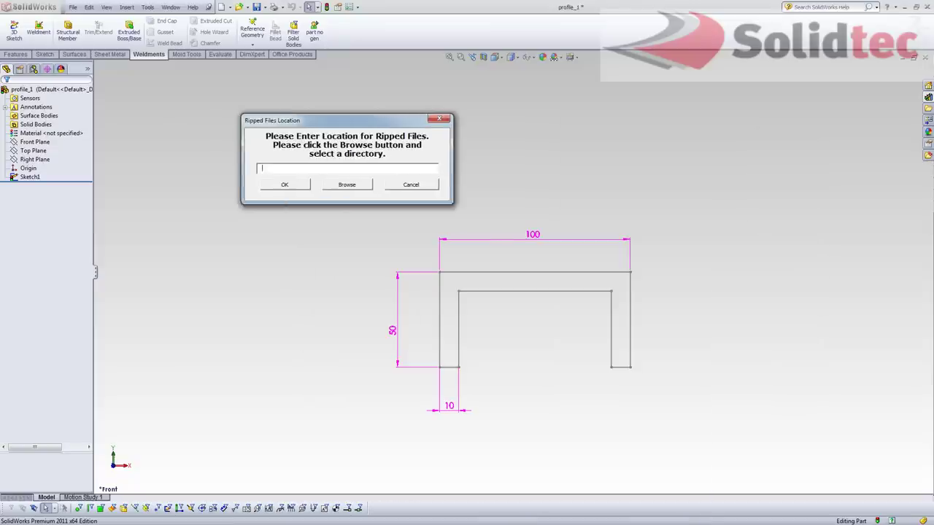
Export the configurations to the folder C:\SolidWorks Training Files\weldment profiles\custom\config table
{"action": "left_click", "coordinate": [254, 191]}
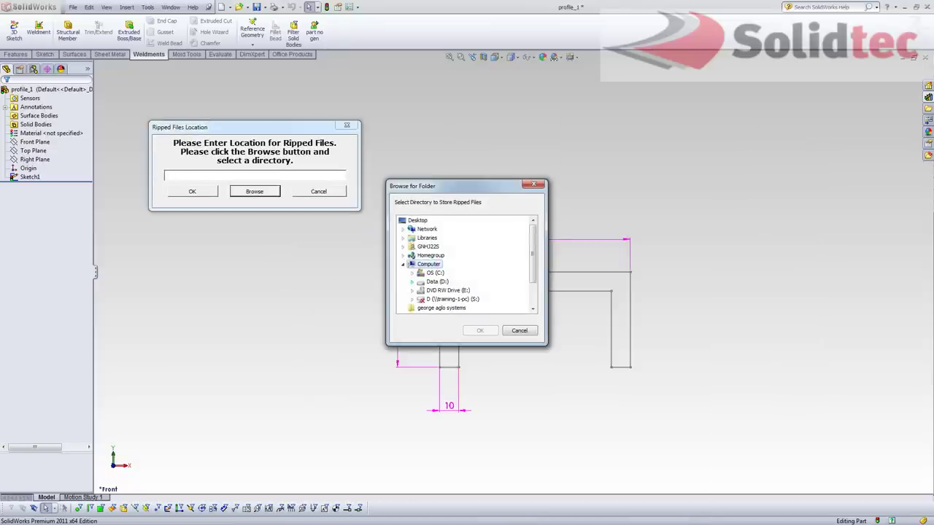
{"action": "left_click", "coordinate": [412, 273]}
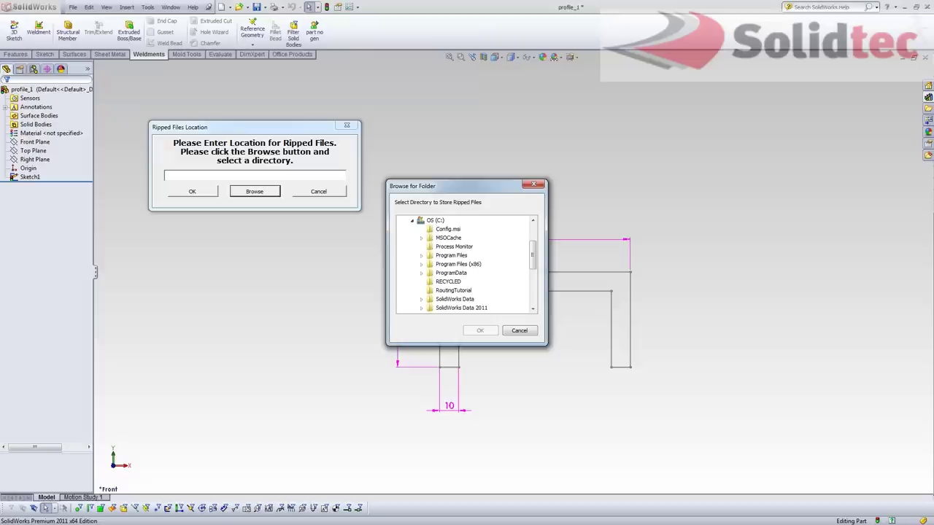
{"action": "left_click_drag", "start_coordinate": [533, 255], "coordinate": [532, 276]}
{"action": "left_click", "coordinate": [422, 246]}
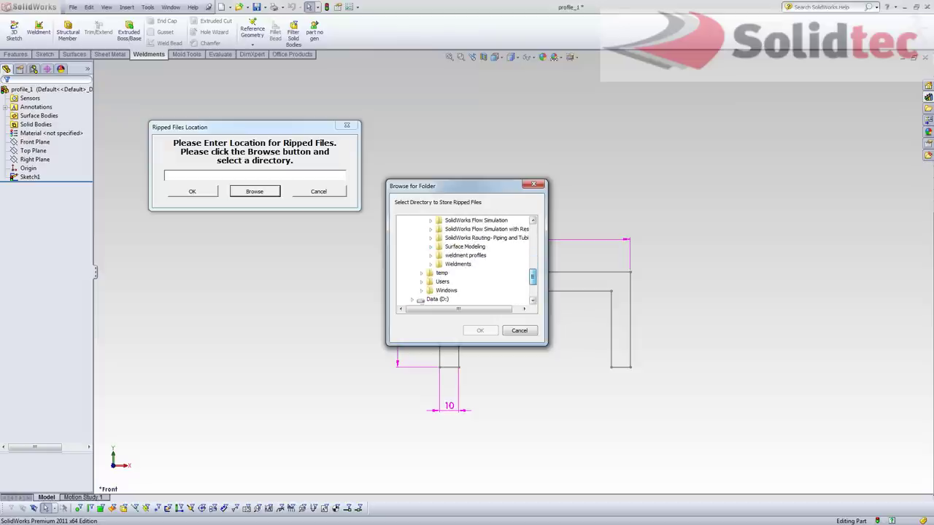
{"action": "left_click", "coordinate": [466, 255]}
{"action": "left_click", "coordinate": [462, 273]}
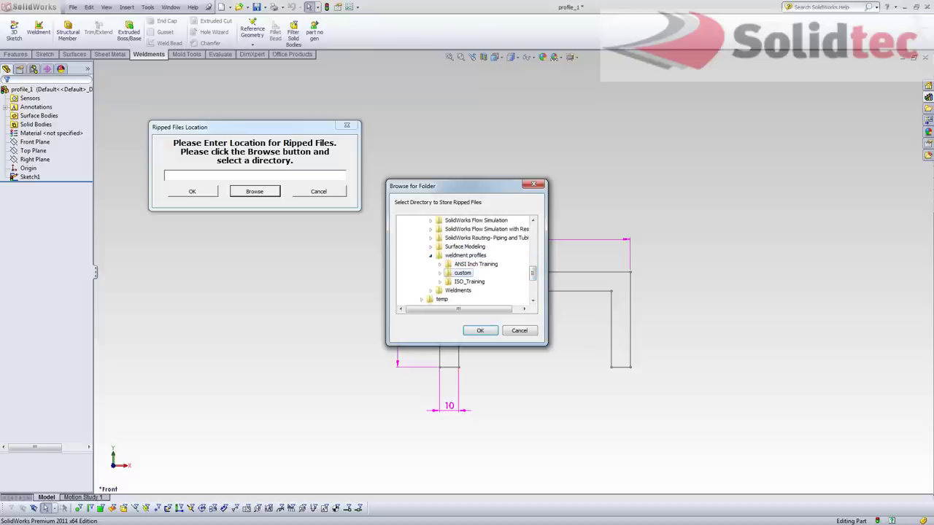
{"action": "left_click", "coordinate": [477, 282]}
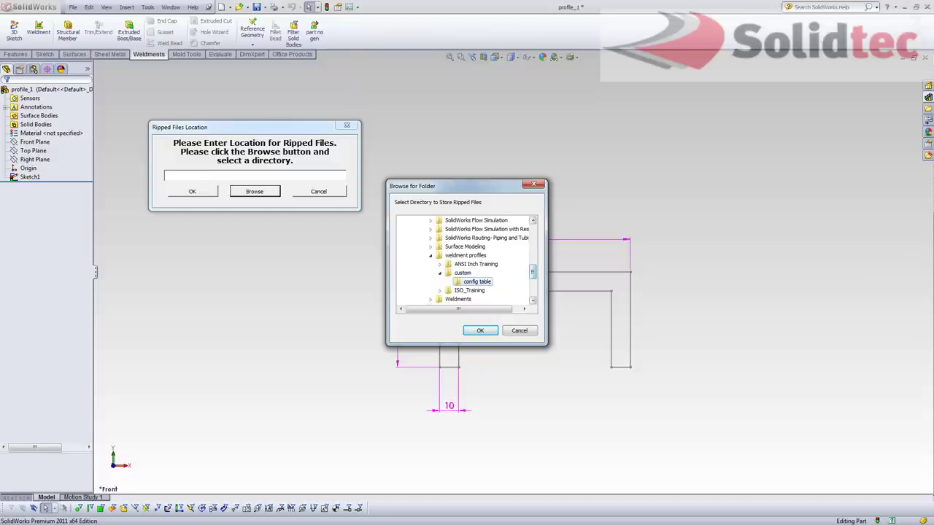
{"action": "left_click_drag", "start_coordinate": [533, 273], "coordinate": [532, 274]}
{"action": "left_click", "coordinate": [480, 330]}
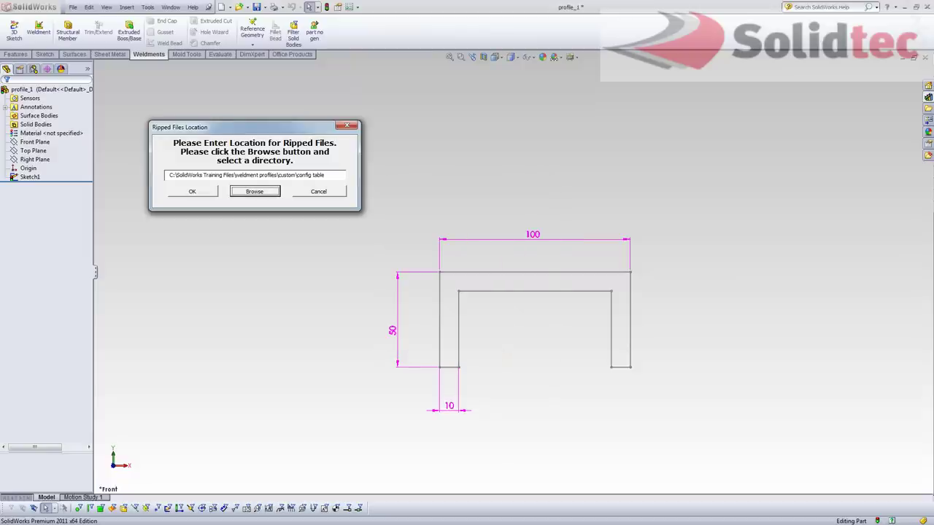
{"action": "left_click", "coordinate": [192, 192]}
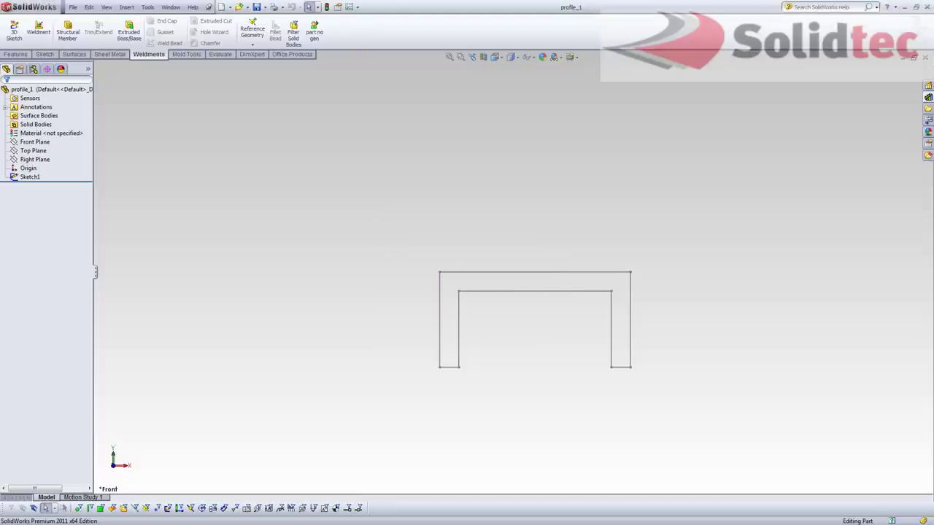
Examine the previews of the exported profile files in the config table folder, and close the folder window
{"action": "left_click_drag", "start_coordinate": [438, 113], "coordinate": [382, 83]}
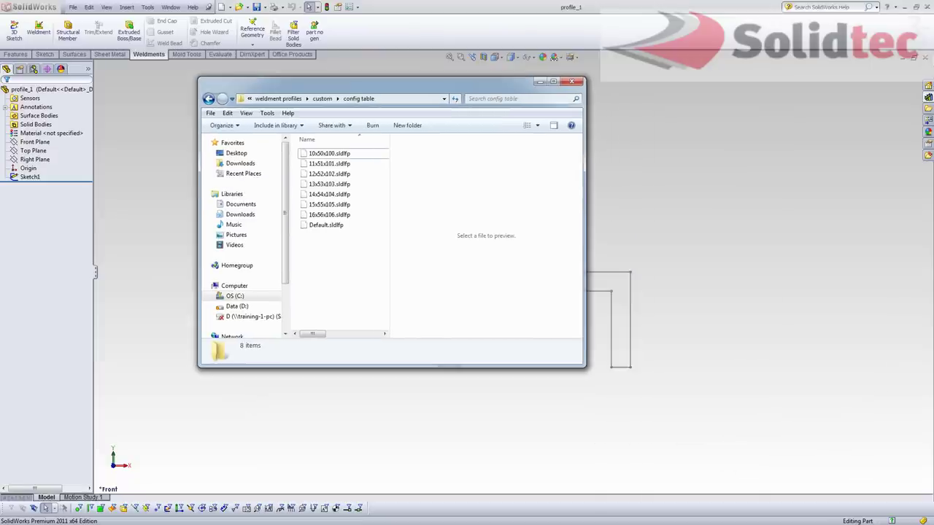
{"action": "left_click", "coordinate": [554, 82]}
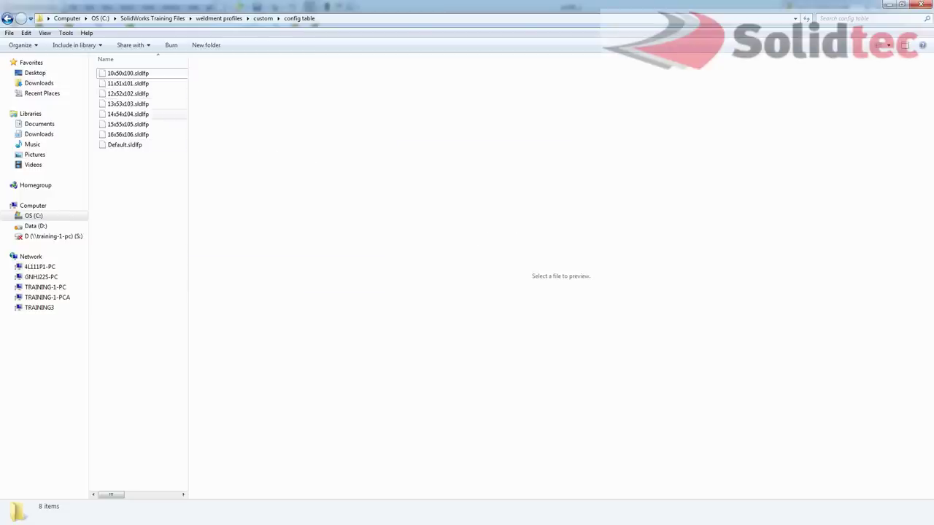
{"action": "left_click", "coordinate": [128, 84]}
{"action": "left_click", "coordinate": [128, 74]}
{"action": "key", "text": "Down"}
{"action": "key", "text": "Down"}
{"action": "key", "text": "Down"}
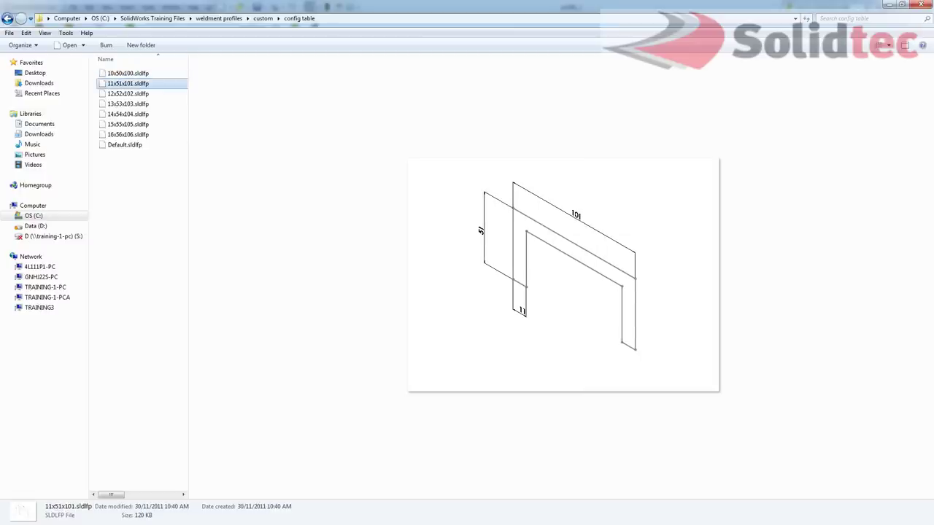
{"action": "key", "text": "Down"}
{"action": "key", "text": "Down"}
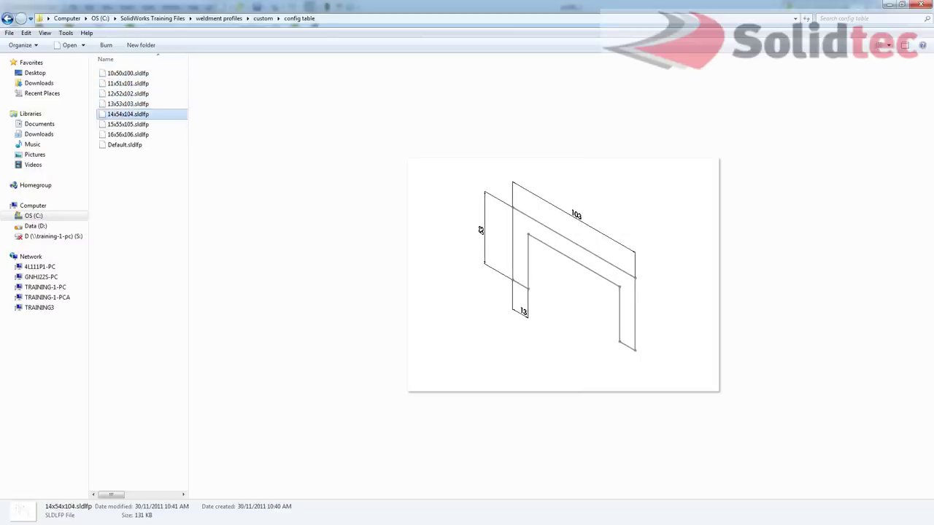
{"action": "left_click", "coordinate": [141, 212]}
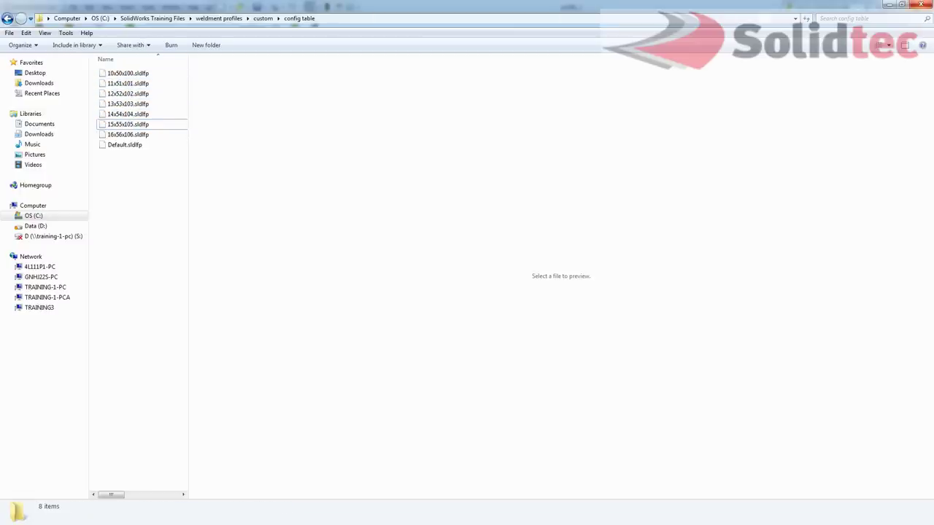
{"action": "left_click", "coordinate": [921, 4]}
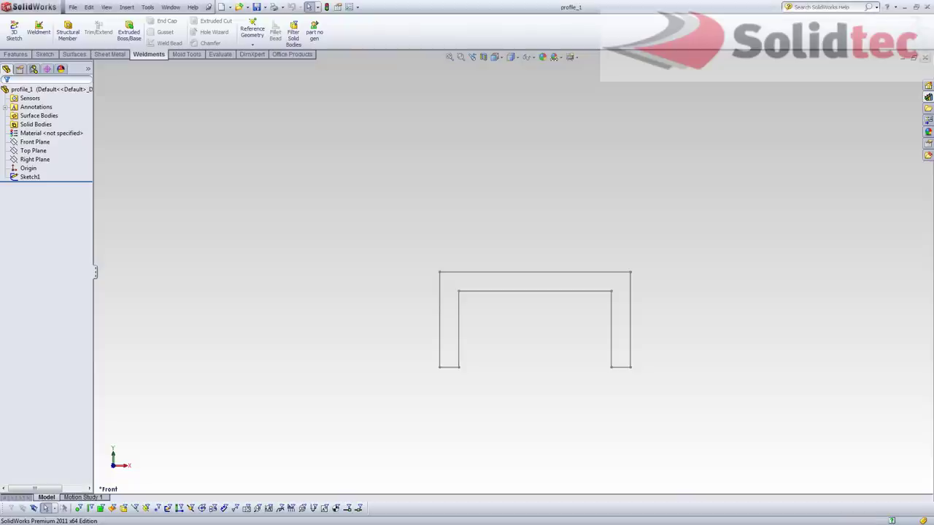
Close the profile part and, in a new part, sketch a center rectangle about 239 by 149 mm at the origin on the Front Plane
{"action": "left_click", "coordinate": [925, 58]}
{"action": "key", "text": "ctrl+n"}
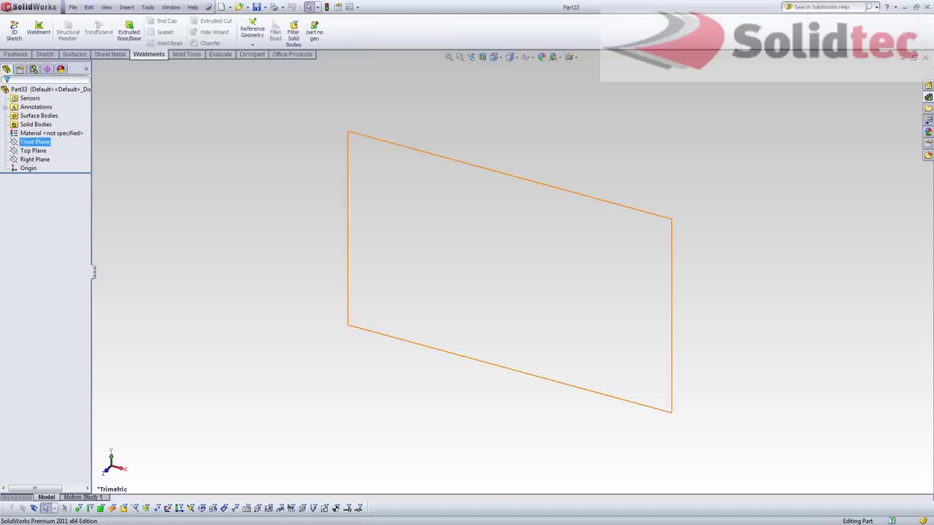
{"action": "left_click", "coordinate": [62, 508]}
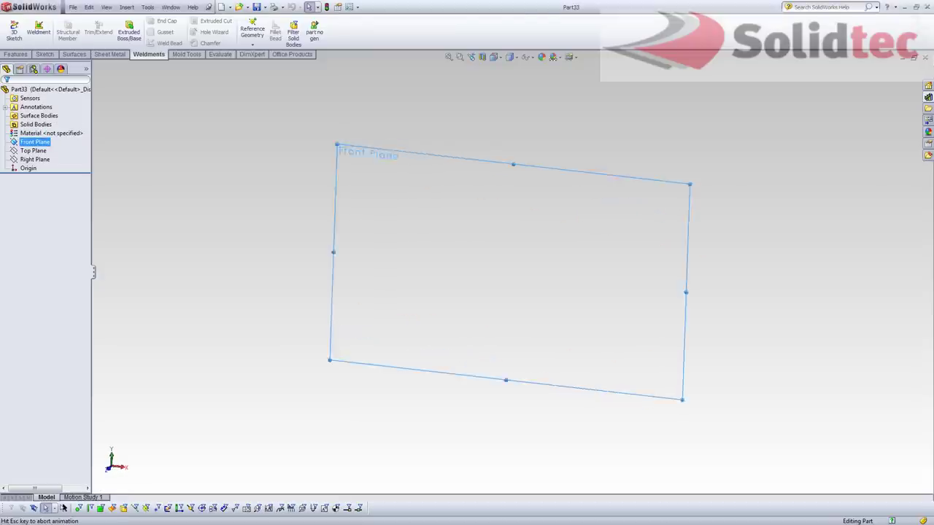
{"action": "left_click", "coordinate": [60, 32]}
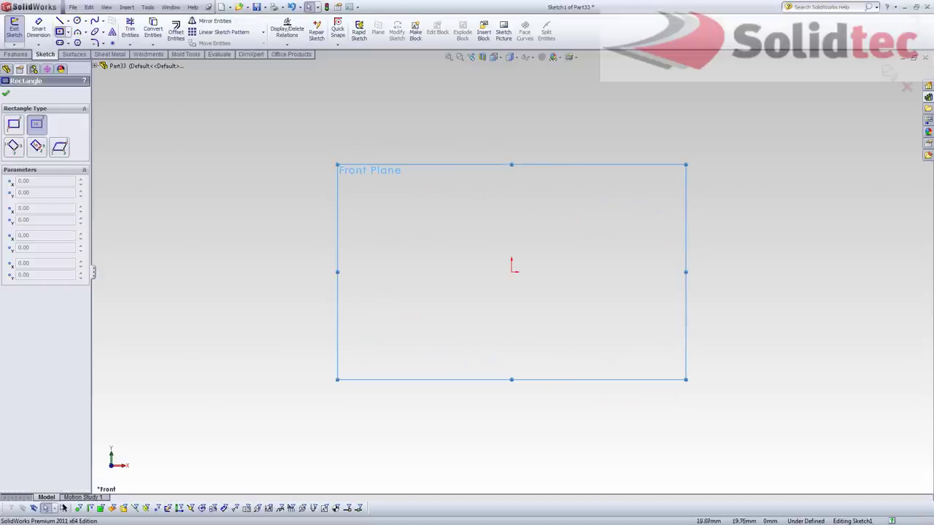
{"action": "left_click", "coordinate": [513, 271]}
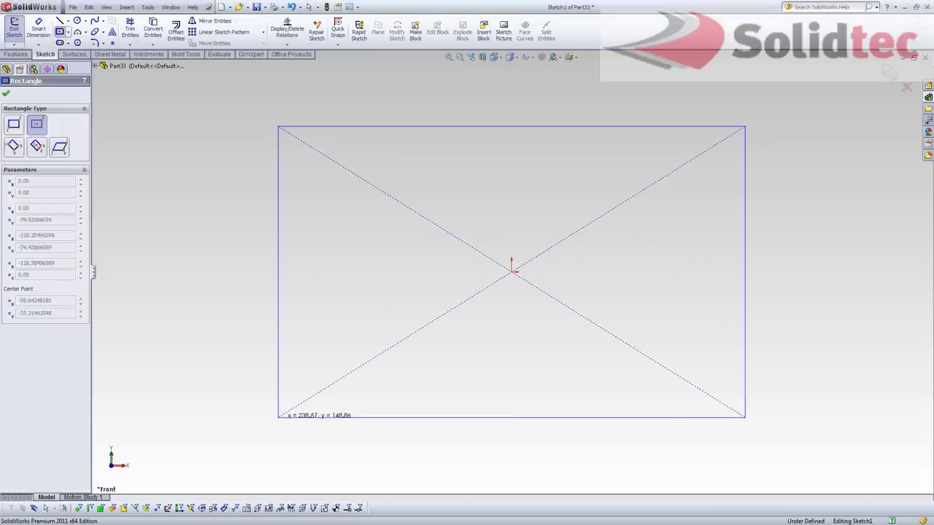
{"action": "left_click", "coordinate": [278, 417]}
{"action": "left_click", "coordinate": [14, 29]}
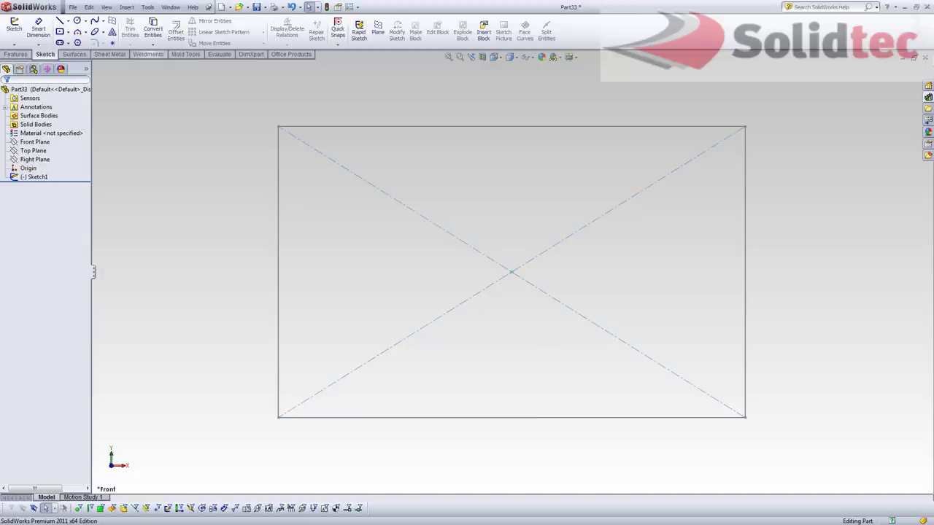
Start a Structural Member with the standard custom, type config table and size 14x54x104
{"action": "left_click", "coordinate": [68, 32]}
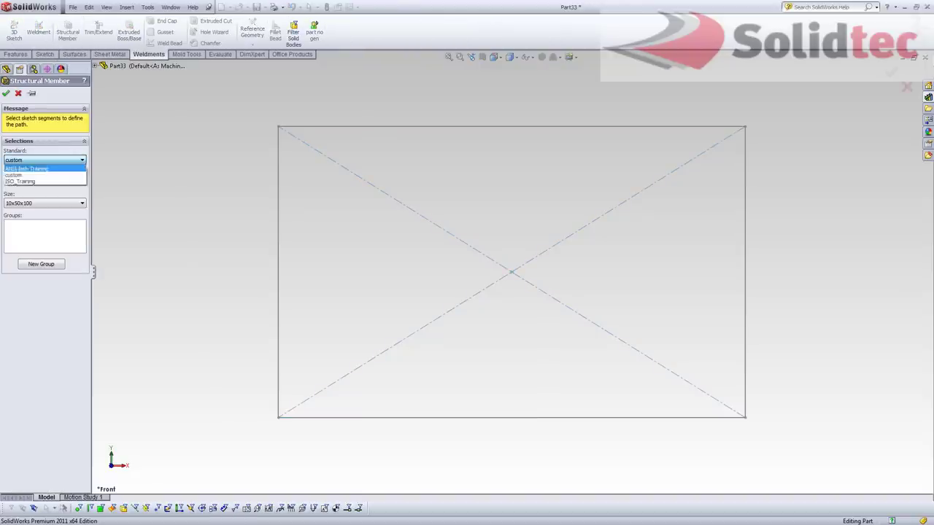
{"action": "left_click", "coordinate": [29, 175]}
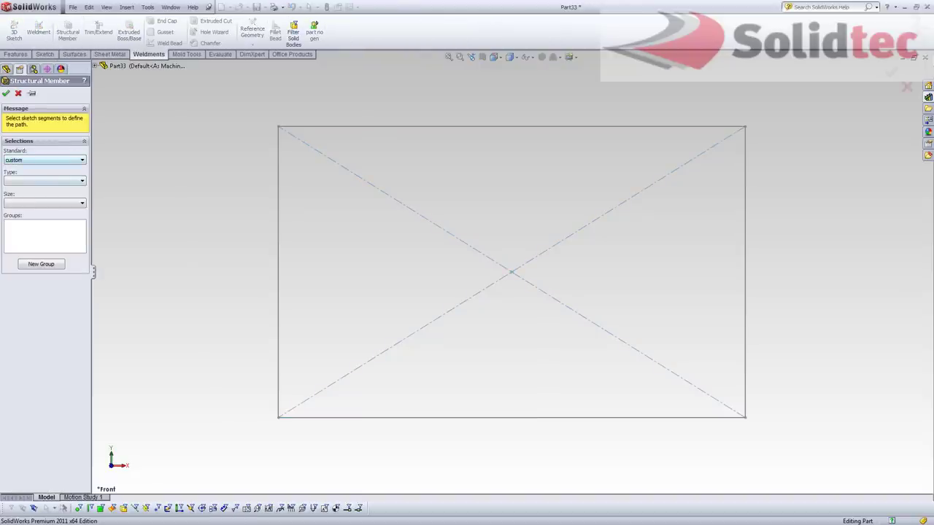
{"action": "left_click", "coordinate": [45, 181]}
{"action": "left_click", "coordinate": [29, 189]}
{"action": "left_click", "coordinate": [45, 204]}
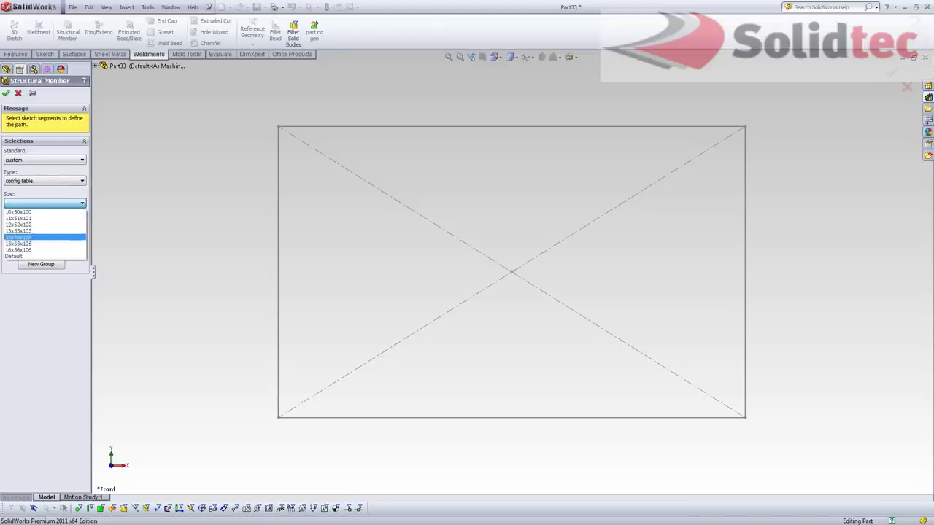
{"action": "left_click", "coordinate": [19, 237]}
Select all four sides of the rectangle as the path segments and create the structural member frame
{"action": "left_click", "coordinate": [278, 245]}
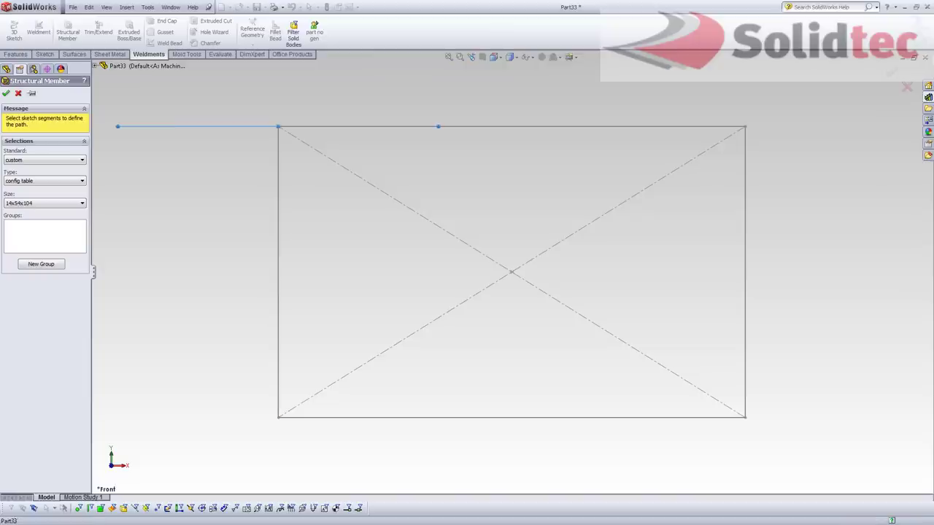
{"action": "middle_click_drag", "start_coordinate": [350, 284], "coordinate": [368, 195]}
{"action": "left_click", "coordinate": [438, 281]}
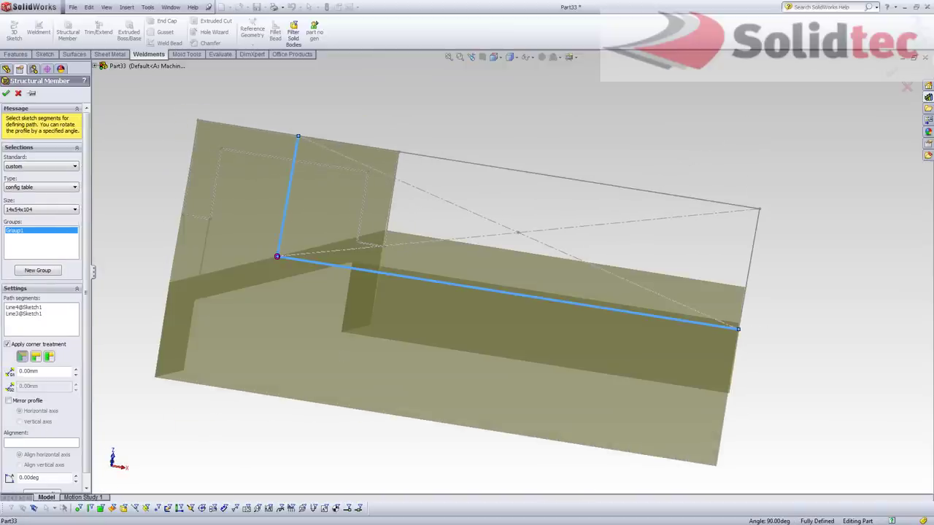
{"action": "left_click", "coordinate": [529, 172]}
{"action": "left_click", "coordinate": [751, 259]}
{"action": "mouse_move", "coordinate": [750, 259]}
{"action": "middle_mouse_down"}
{"action": "mouse_move", "coordinate": [794, 260]}
{"action": "mouse_move", "coordinate": [836, 278]}
{"action": "mouse_move", "coordinate": [824, 283]}
{"action": "middle_mouse_up"}
{"action": "left_click", "coordinate": [6, 94]}
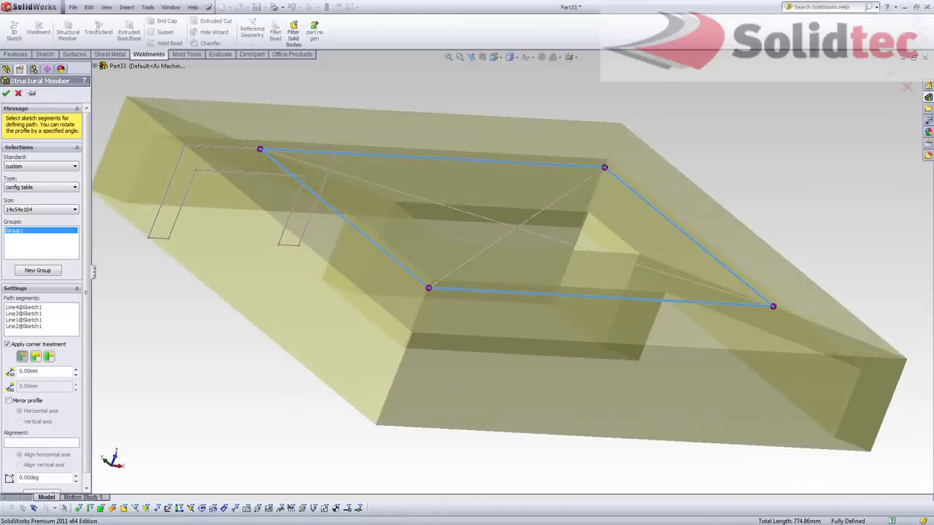
{"action": "scroll", "coordinate": [502, 217], "scroll_direction": "up", "scroll_amount": 3}
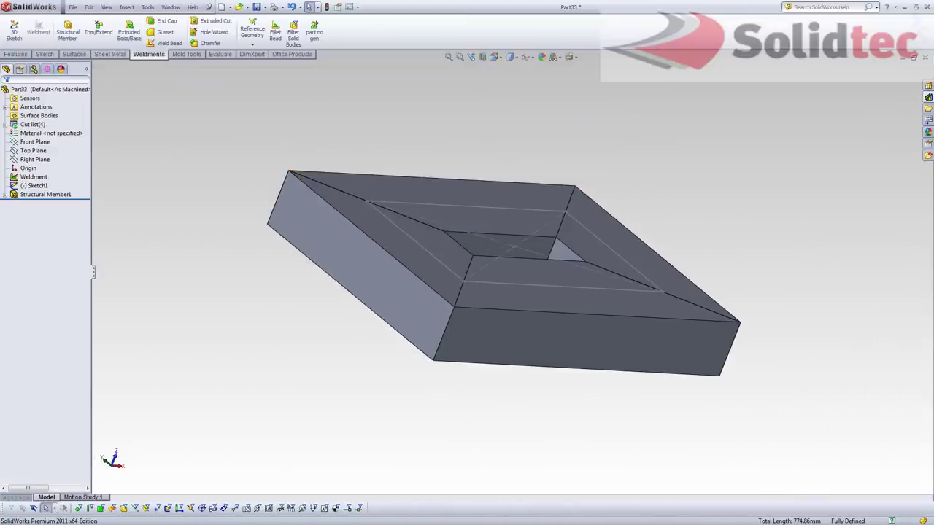